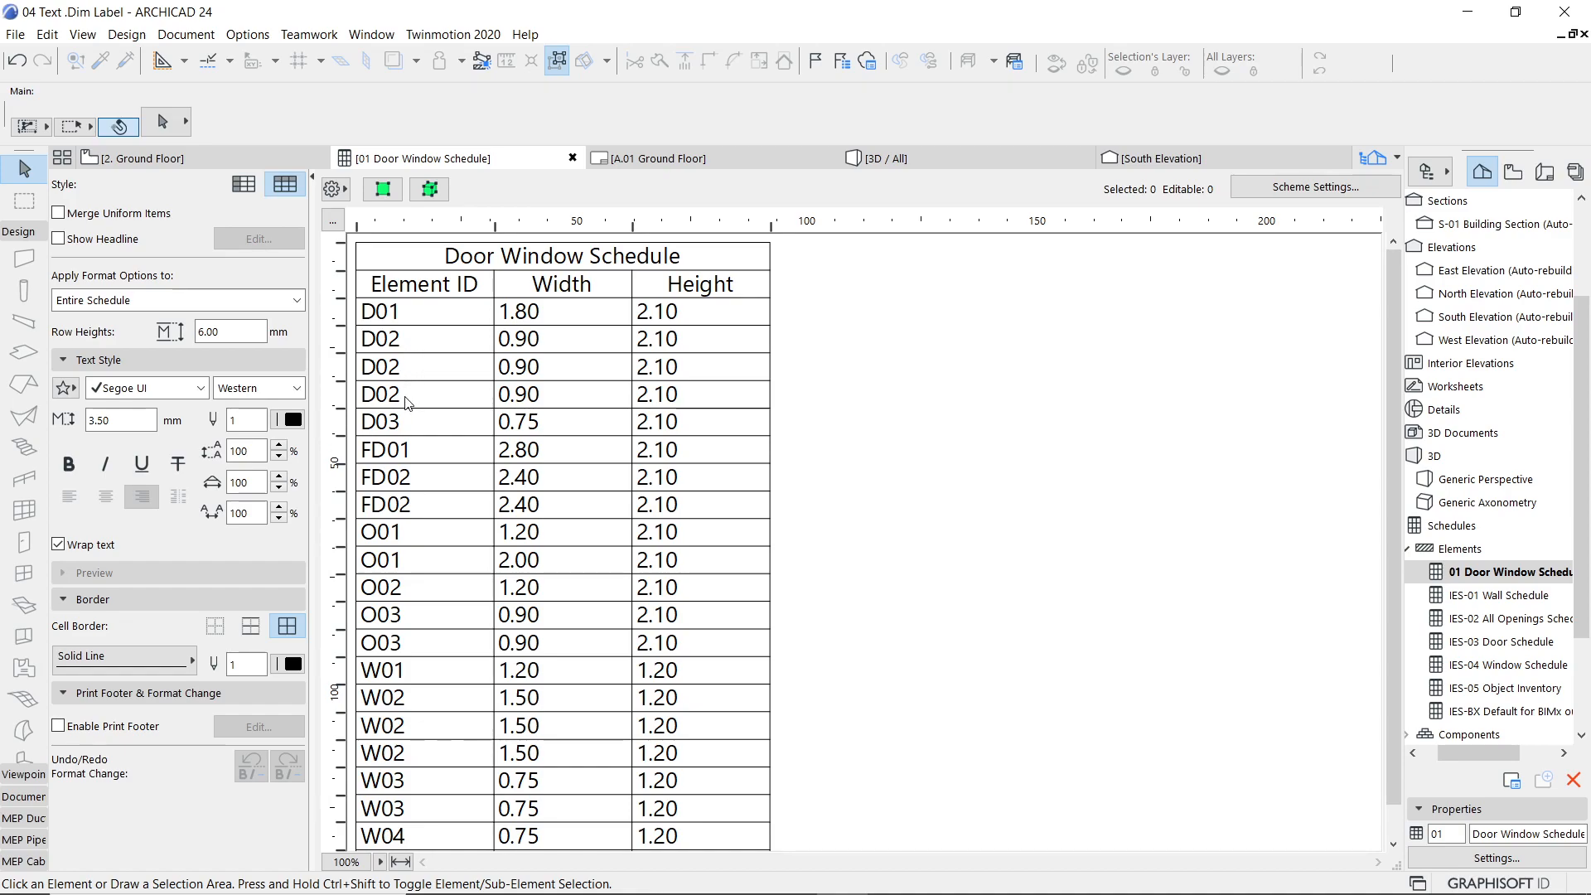
Merge the uniform items in the Door Window Schedule and make its title header bold
{"action": "left_click", "coordinate": [58, 213]}
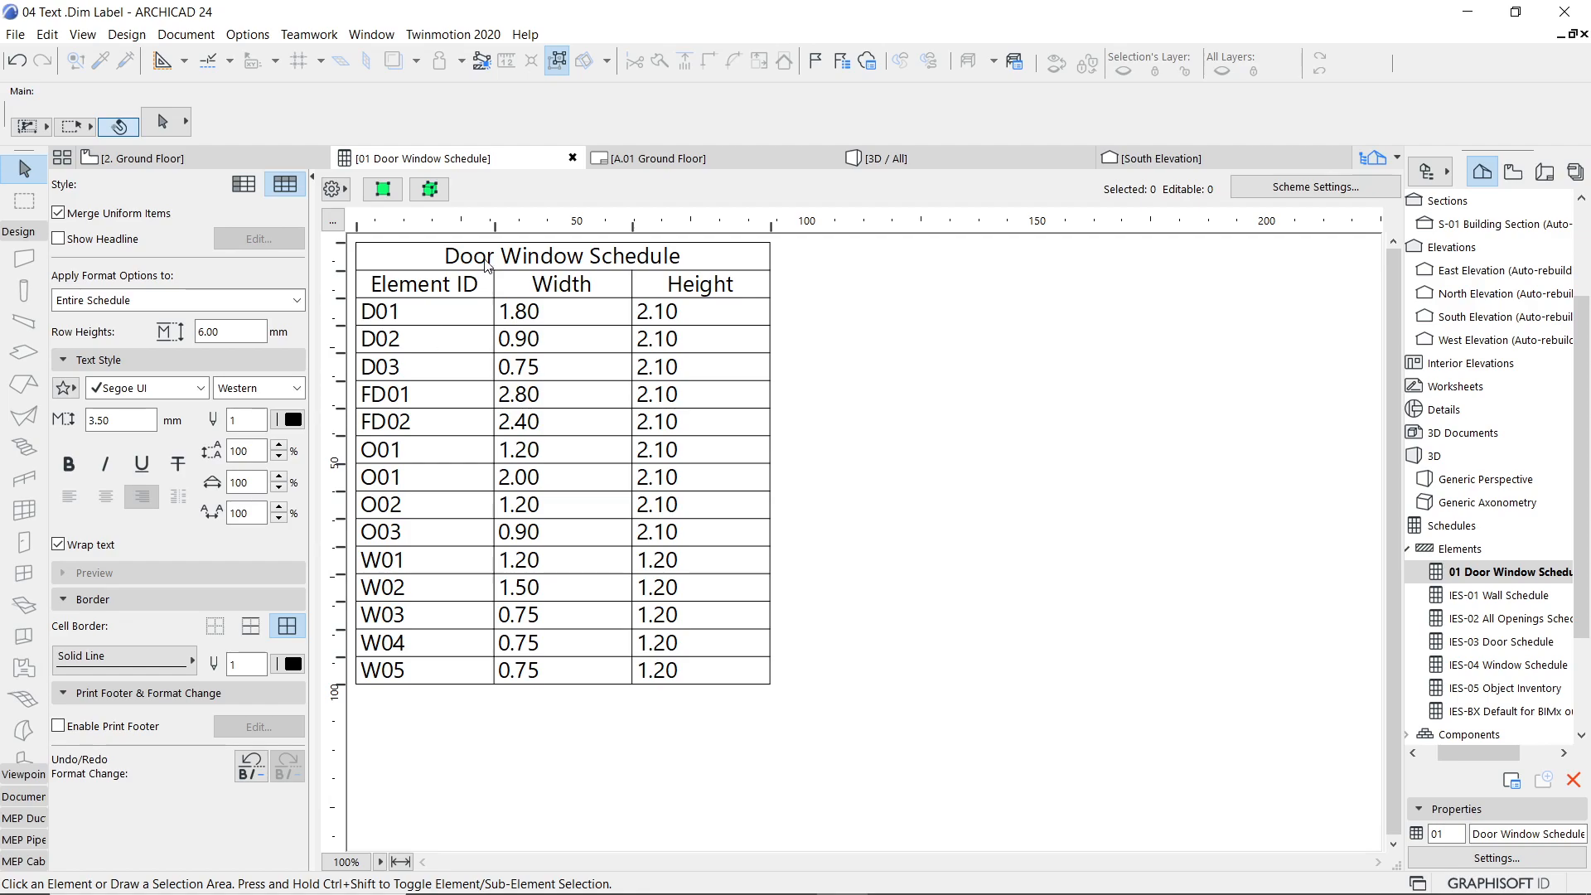
{"action": "left_click", "coordinate": [541, 262]}
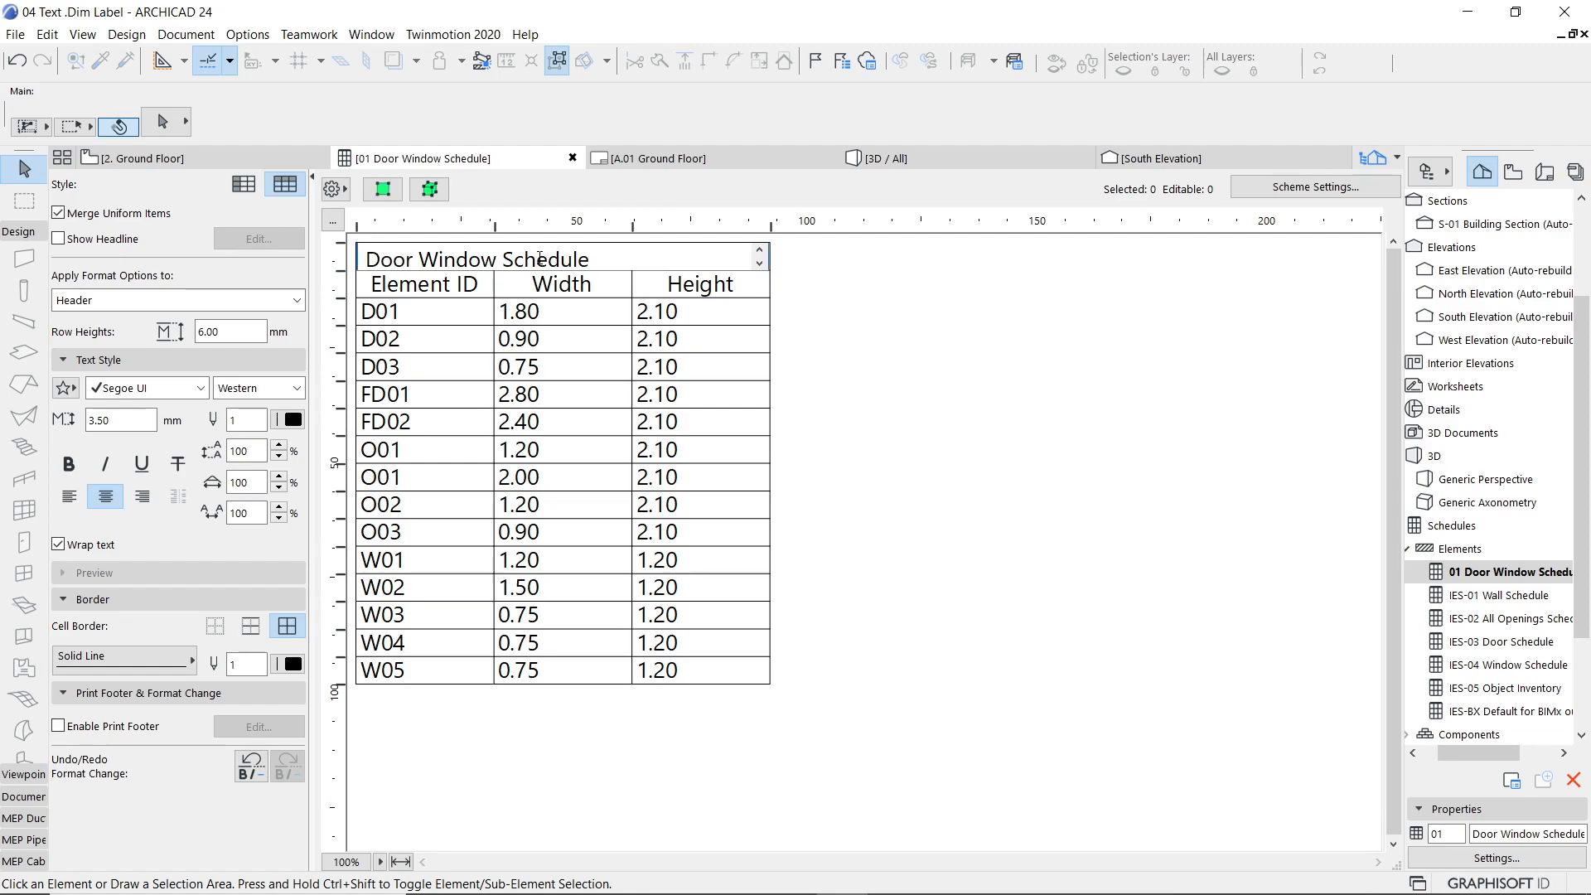
{"action": "left_click", "coordinate": [597, 262]}
{"action": "left_click", "coordinate": [405, 260]}
{"action": "left_click", "coordinate": [87, 307]}
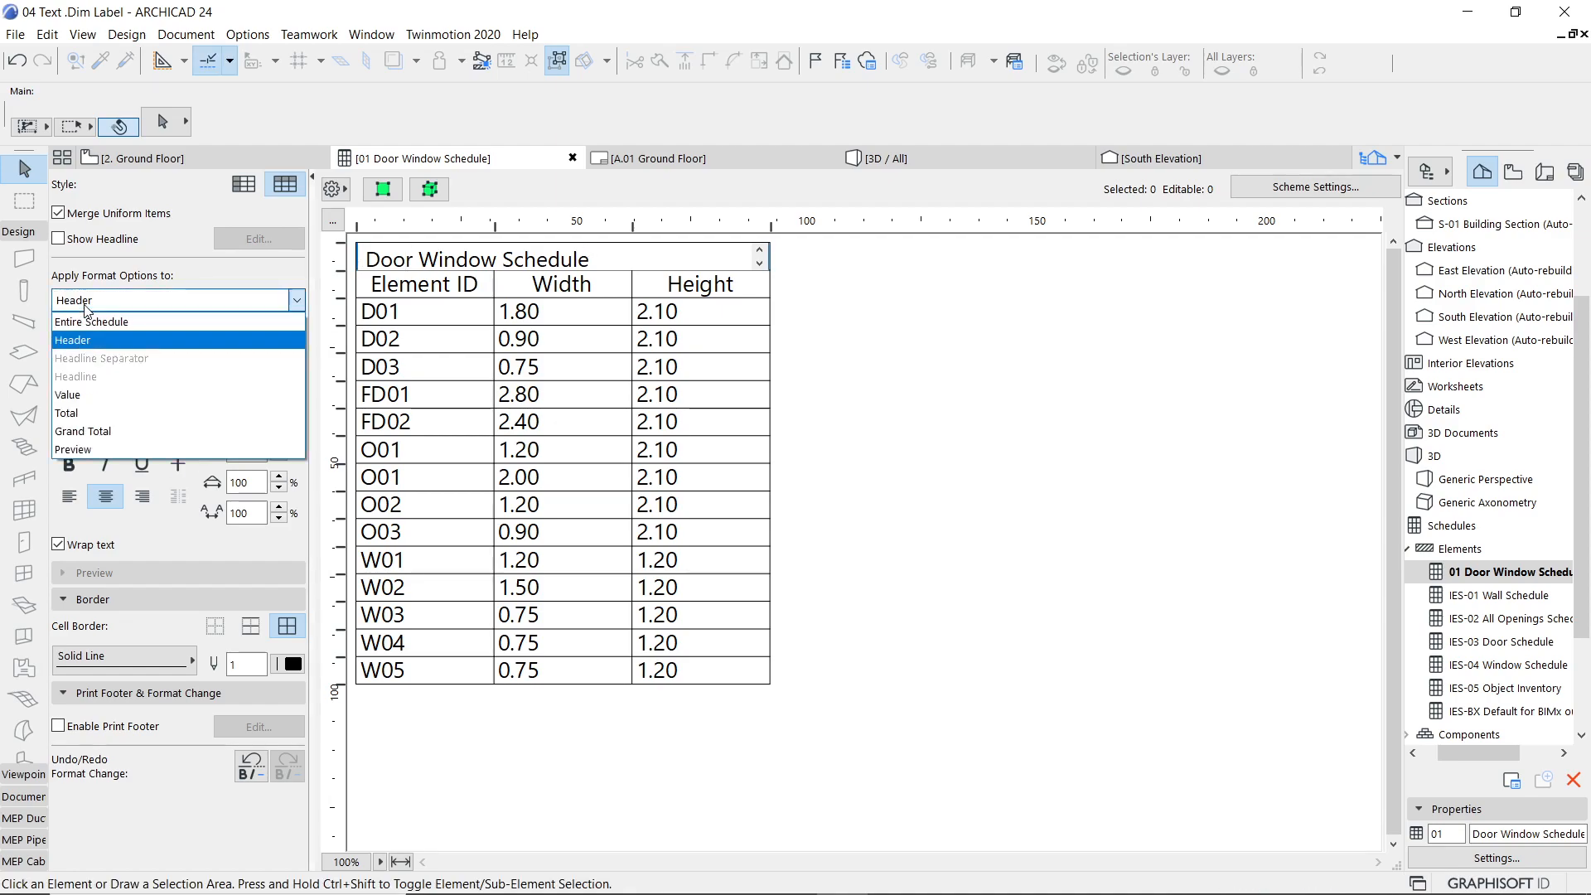
{"action": "left_click", "coordinate": [130, 291]}
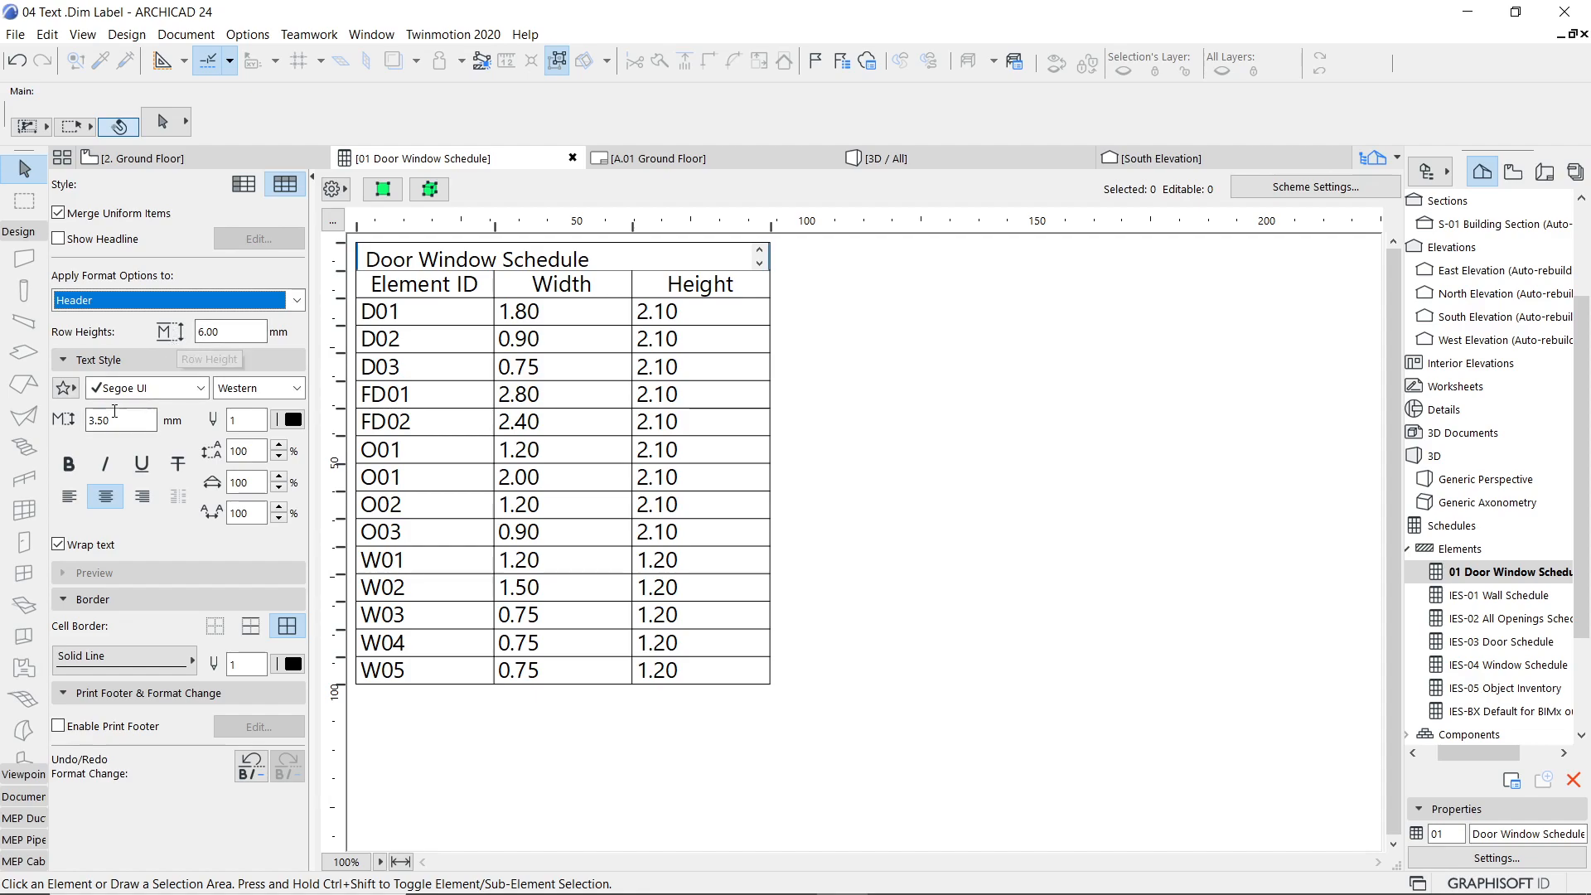
{"action": "left_click", "coordinate": [71, 471]}
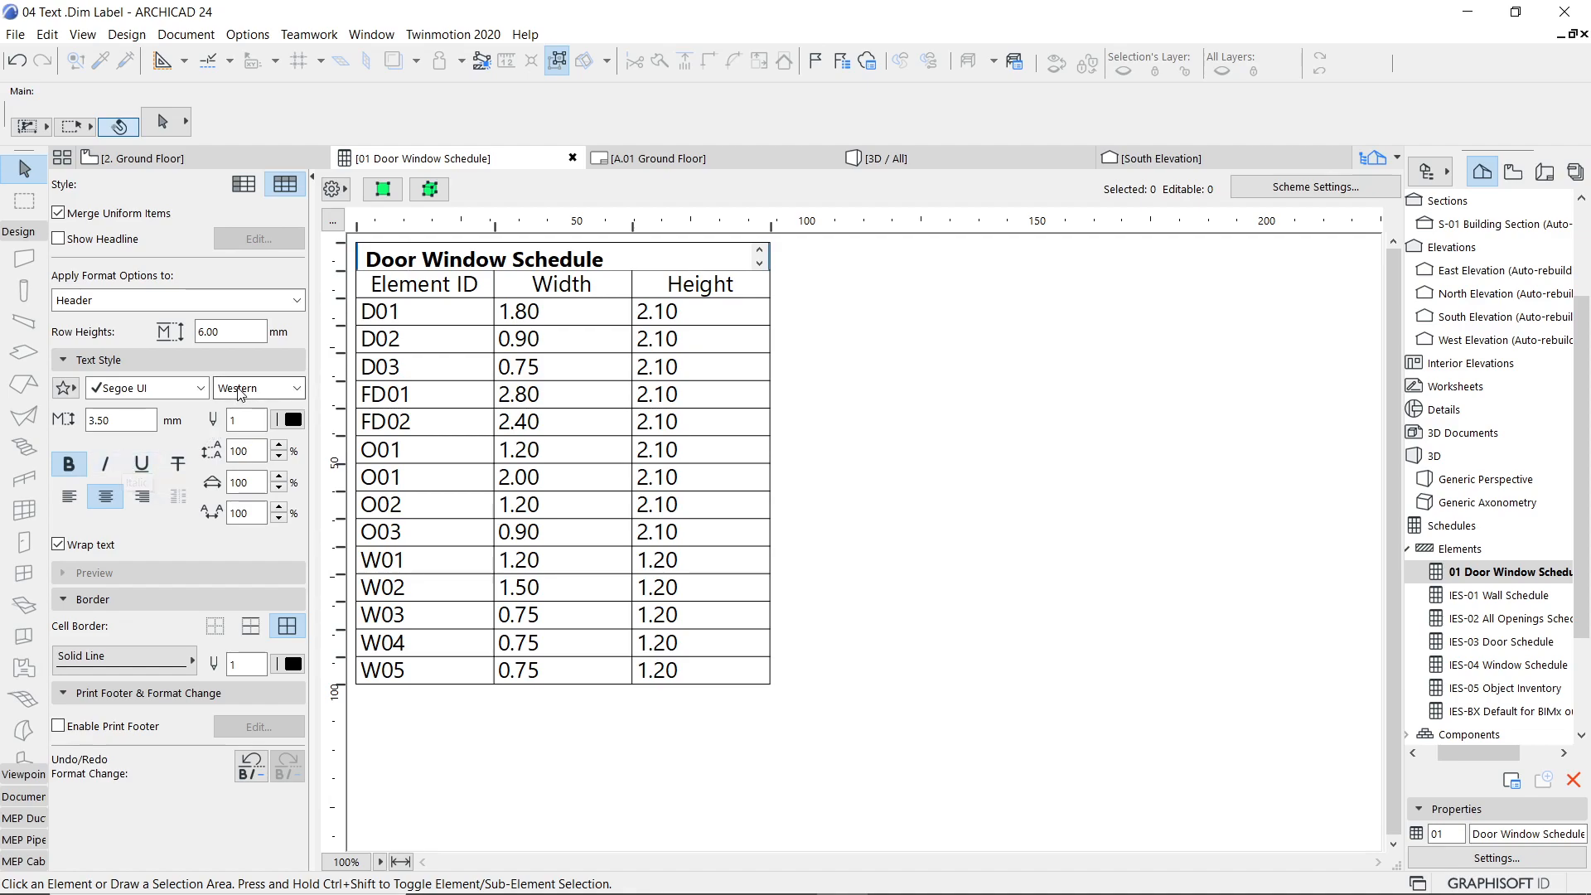
Set the text height of the schedule's header cells to 2.5 mm
{"action": "left_click", "coordinate": [397, 288]}
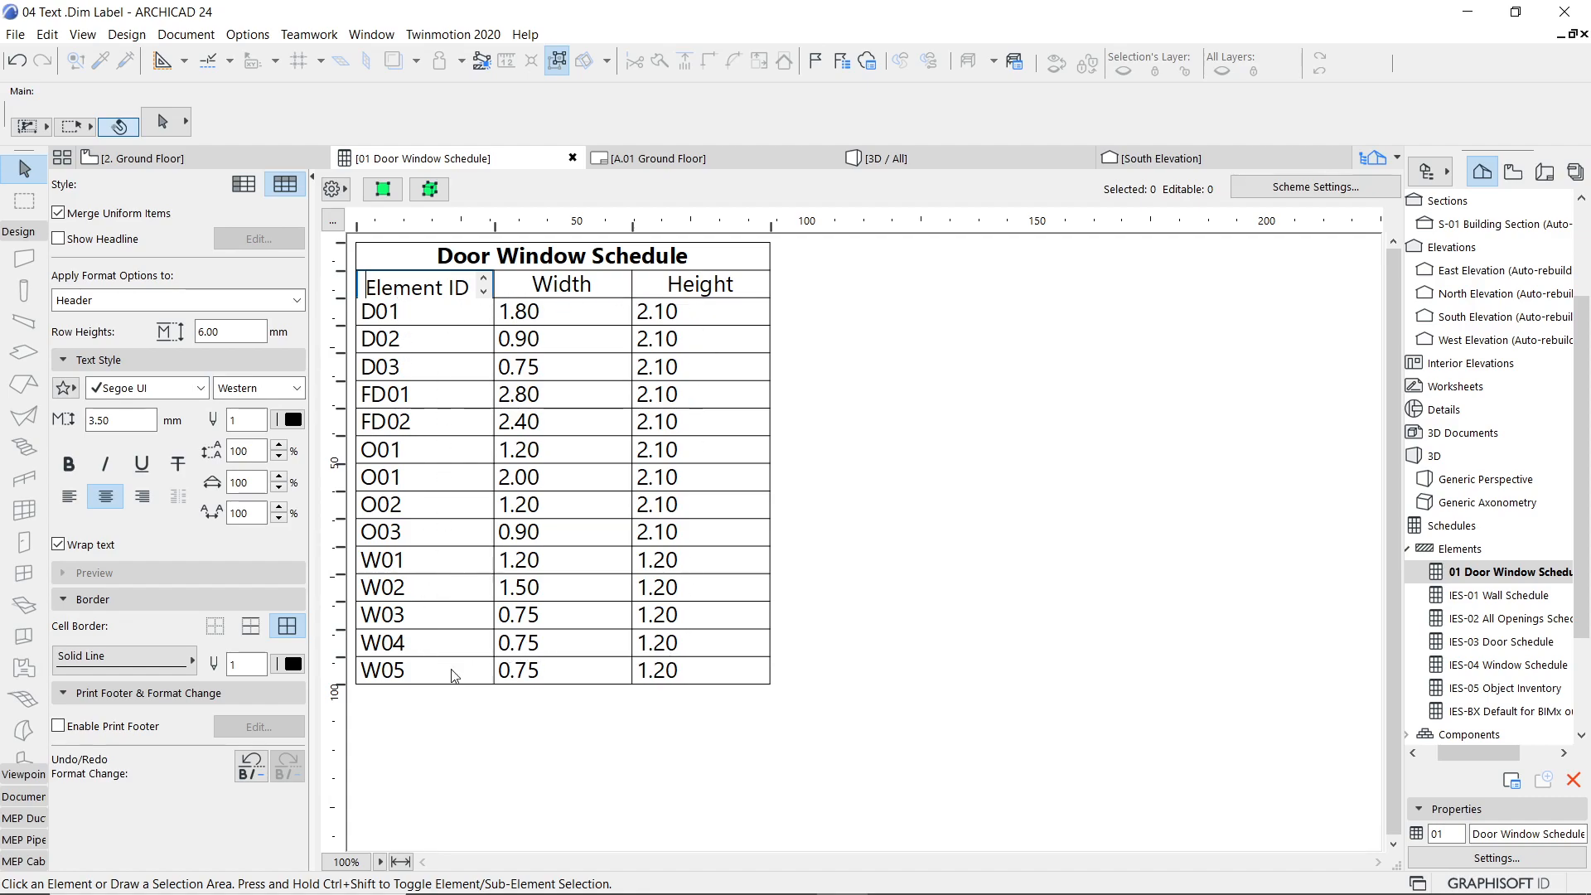
{"action": "left_click", "coordinate": [121, 305]}
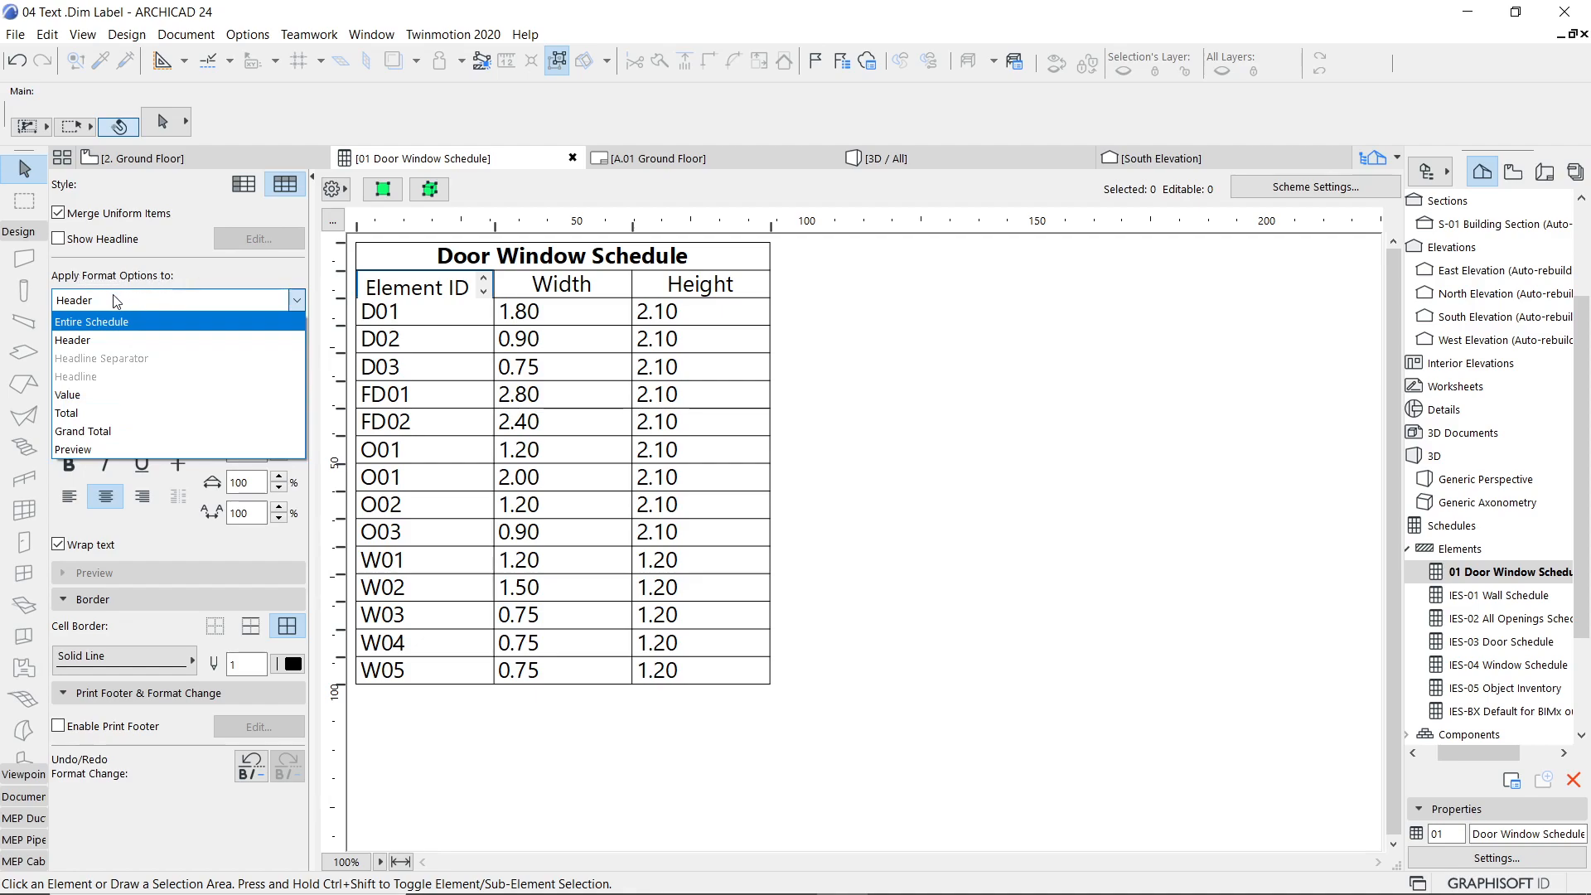
{"action": "left_click", "coordinate": [184, 282]}
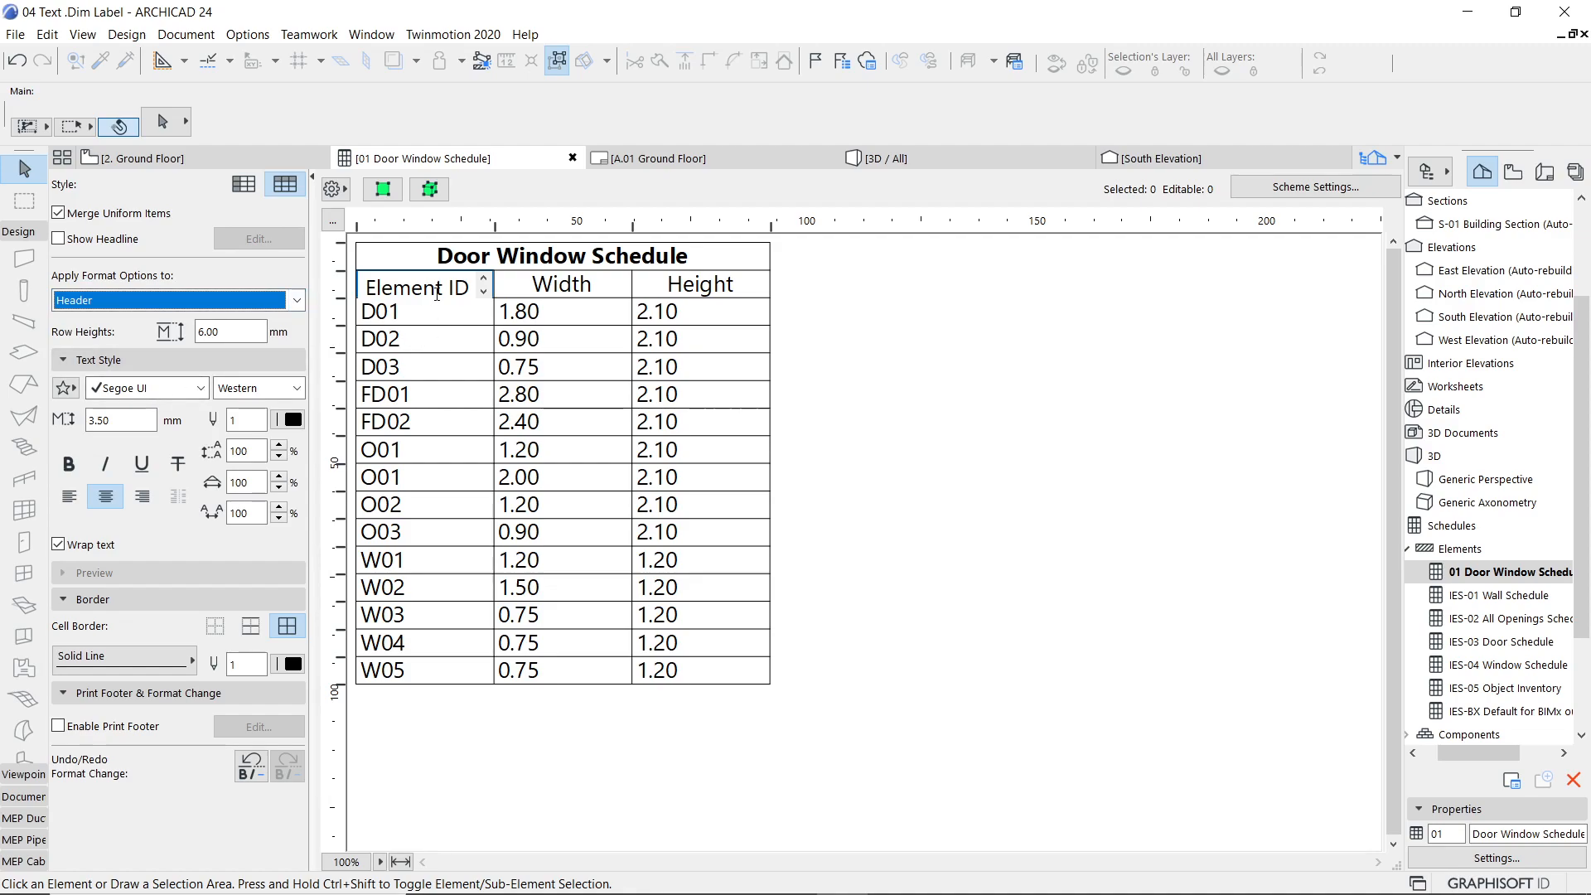
{"action": "left_click", "coordinate": [128, 419]}
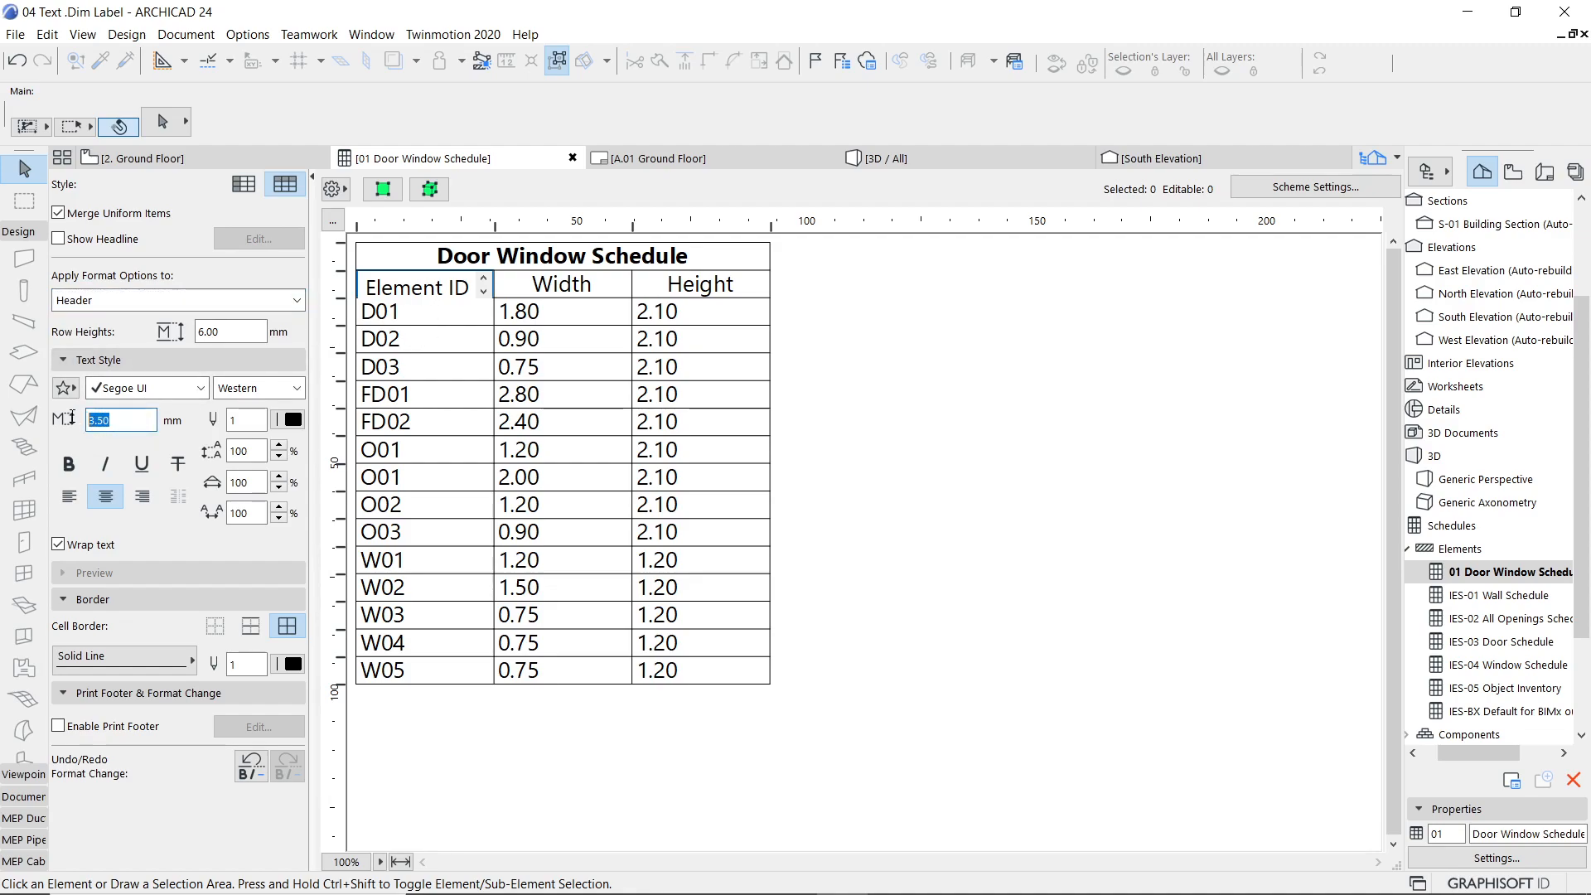
{"action": "type", "text": "25"}
{"action": "key", "text": "Return"}
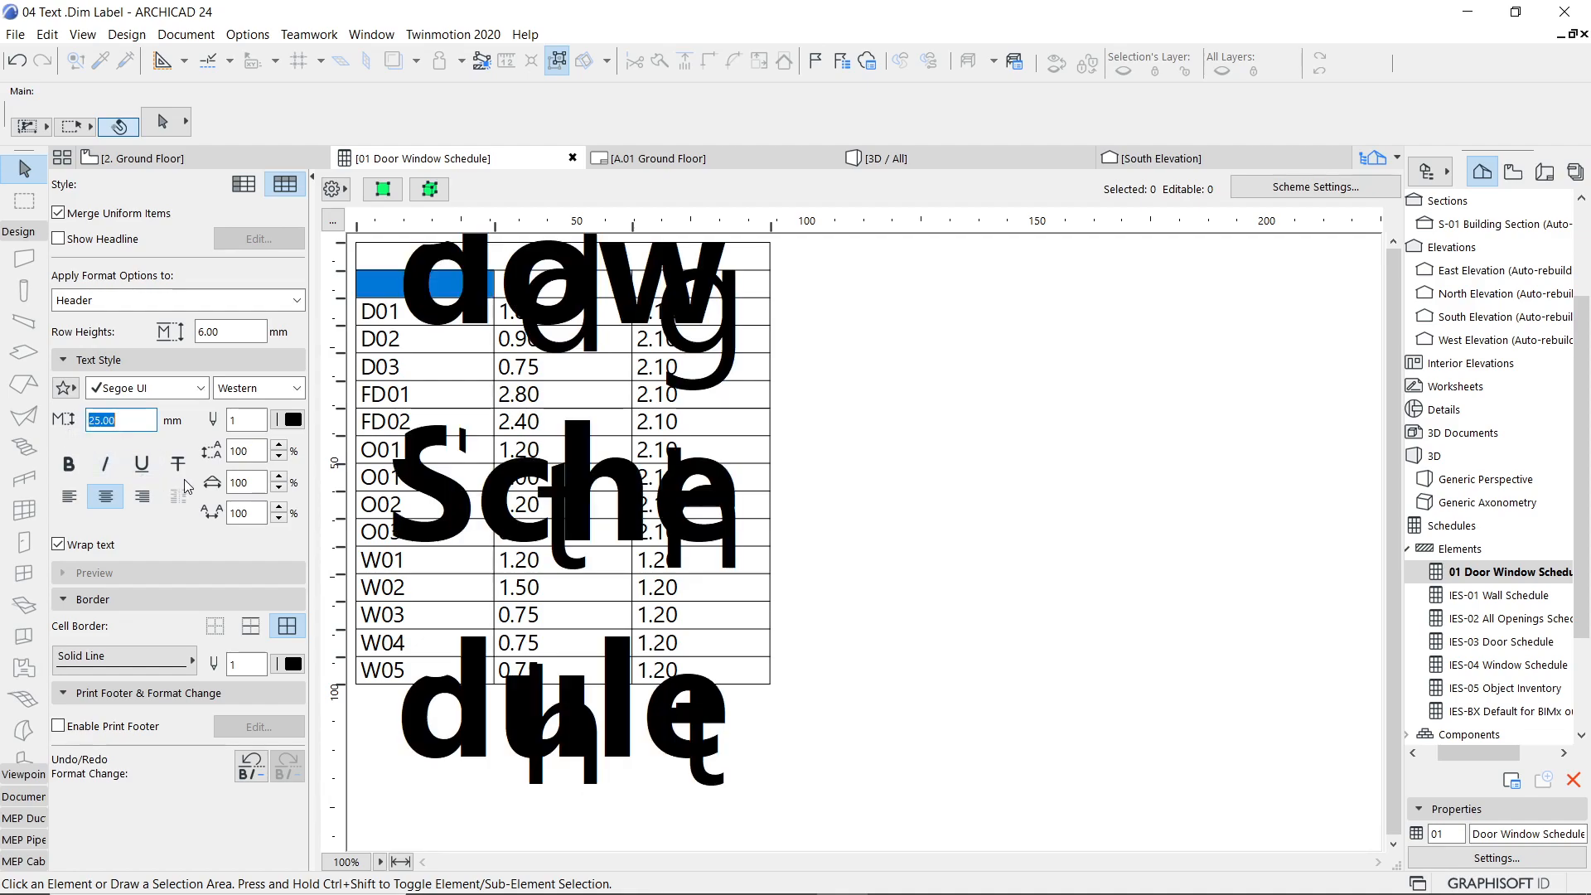
{"action": "type", "text": "2.5"}
{"action": "key", "text": "Return"}
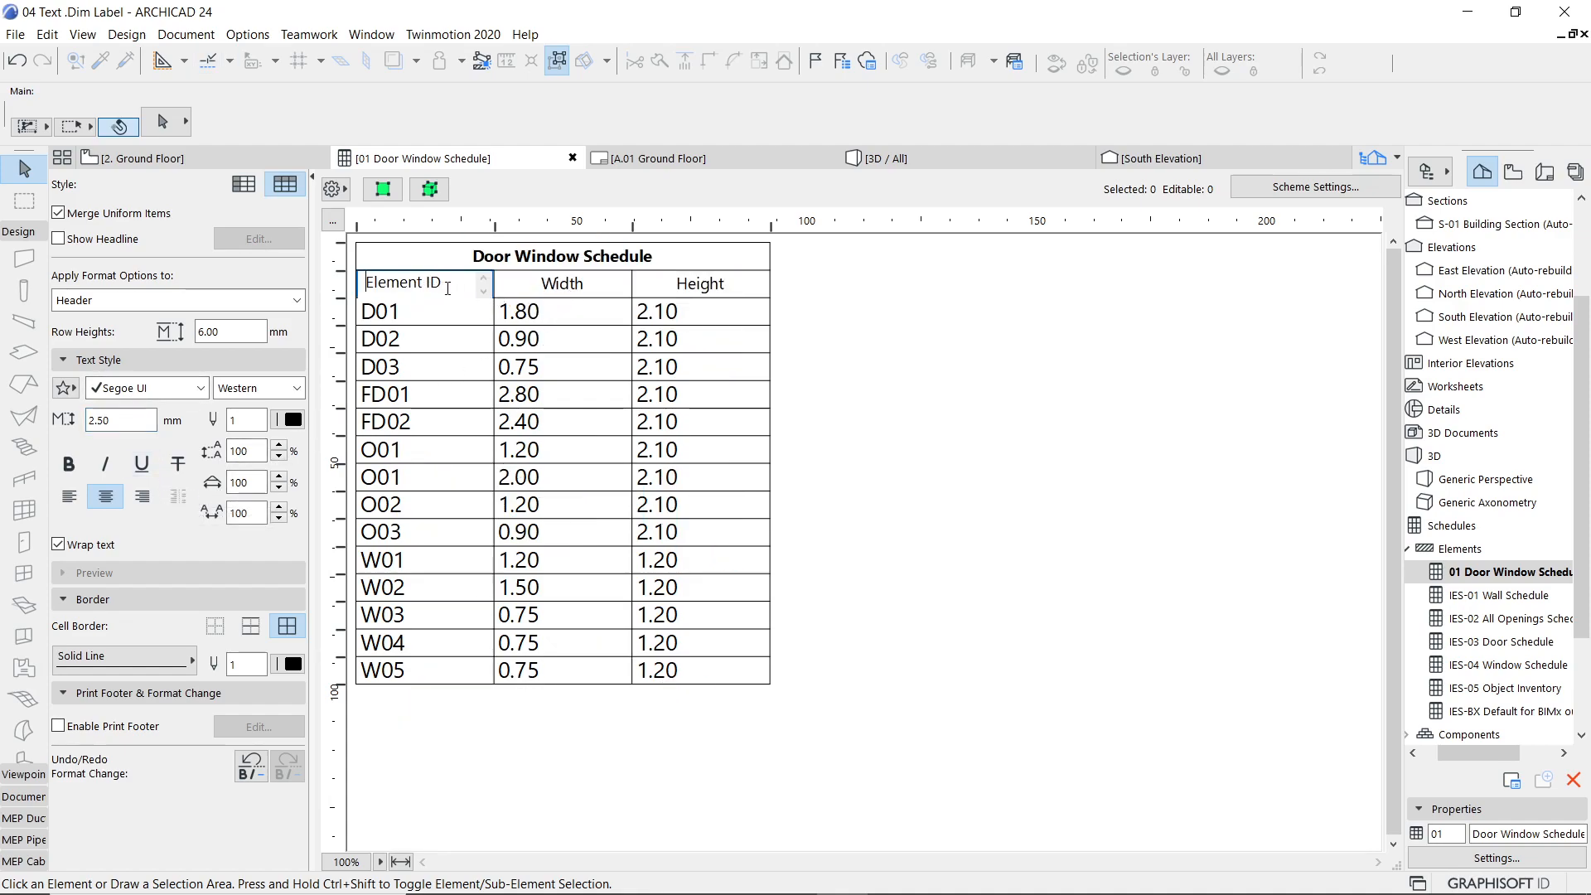
Set the text height of the schedule's value cells to 2.5 mm
{"action": "left_click", "coordinate": [381, 320]}
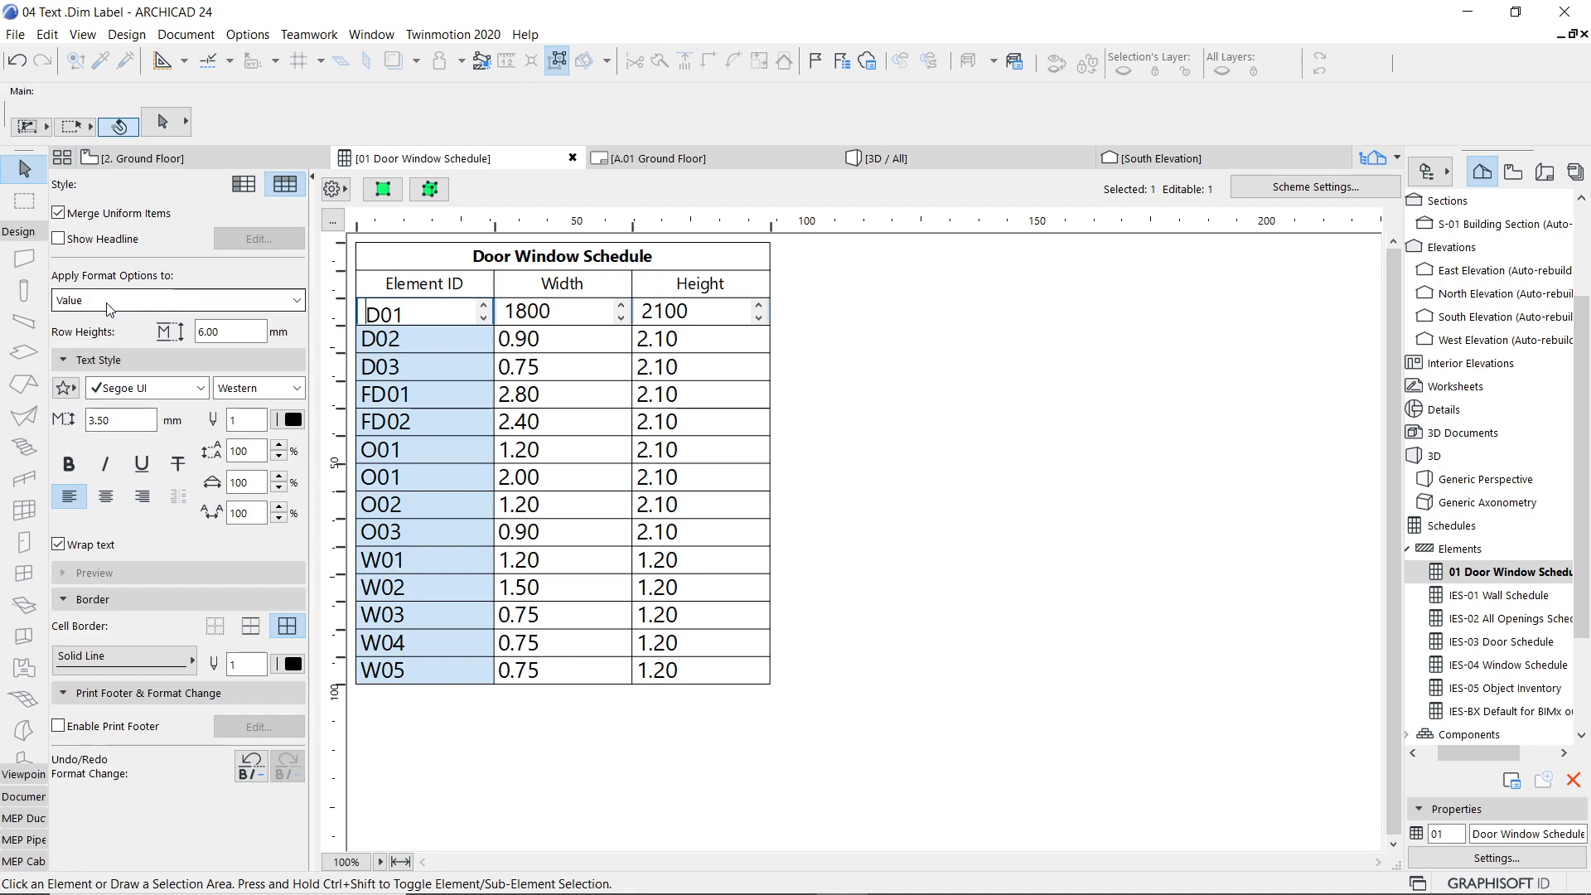
{"action": "left_click_drag", "start_coordinate": [113, 421], "coordinate": [84, 424]}
{"action": "type", "text": "2"}
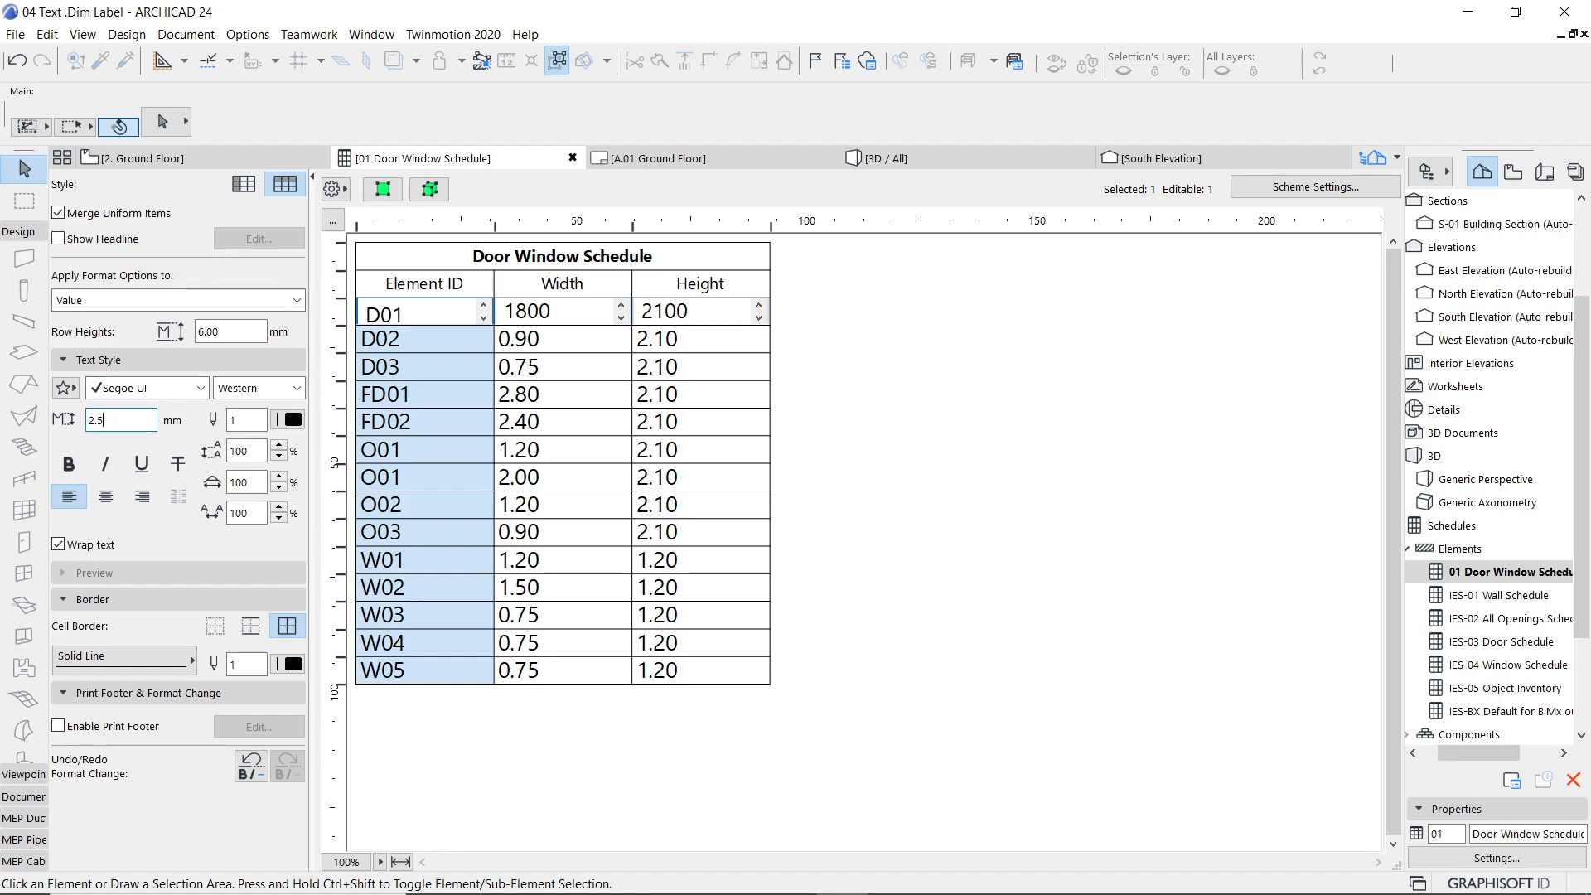
{"action": "key", "text": "Return"}
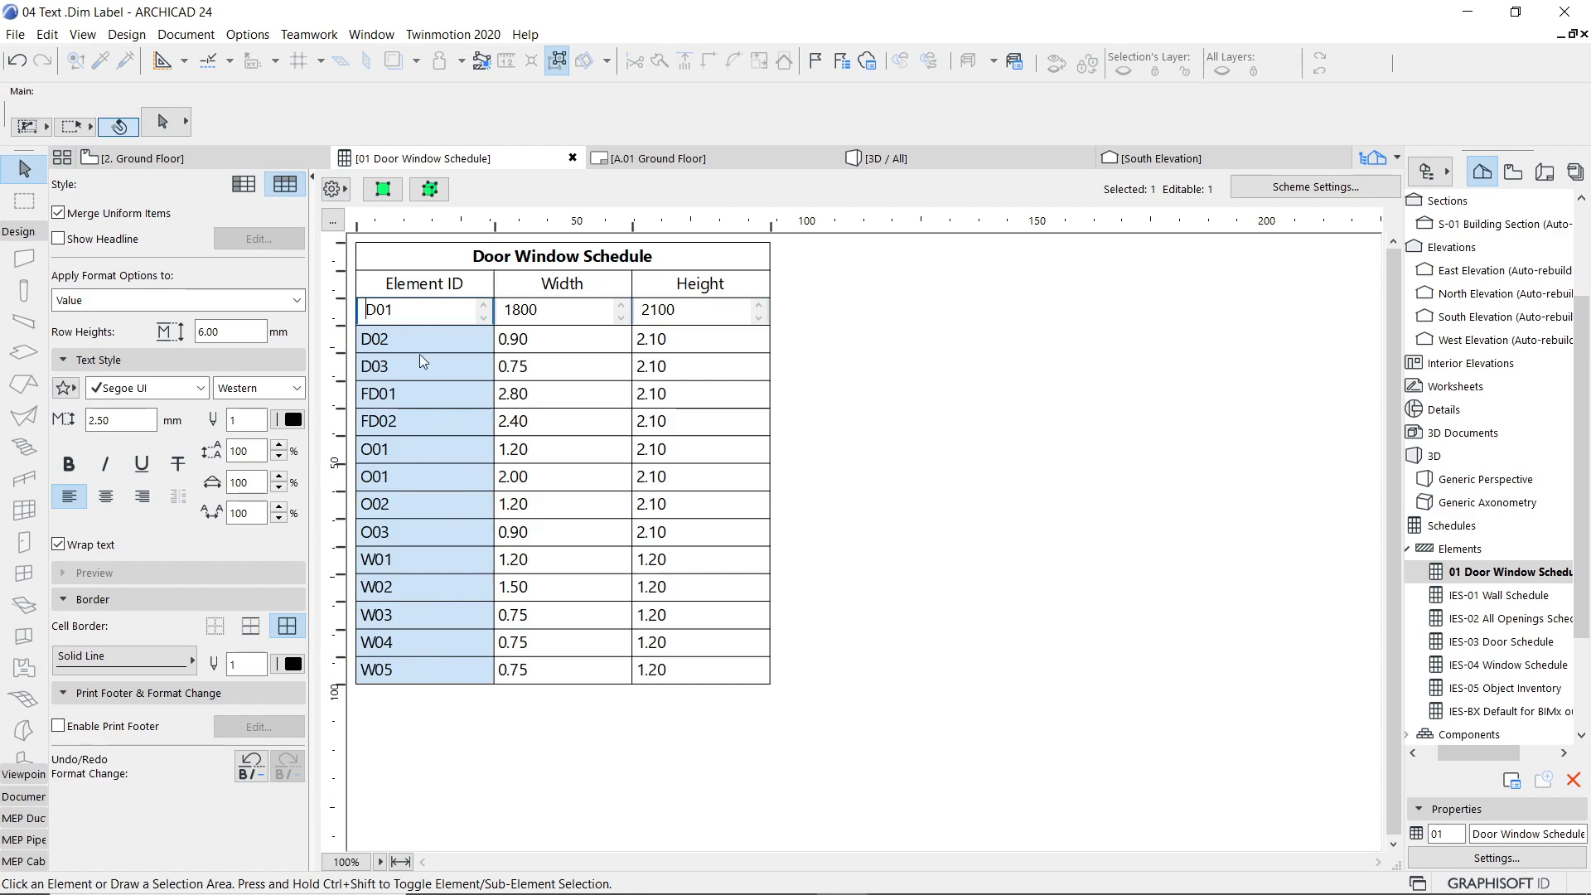
Rename the Element ID column header to "Name"
{"action": "left_click", "coordinate": [413, 290]}
{"action": "left_click_drag", "start_coordinate": [451, 284], "coordinate": [367, 296]}
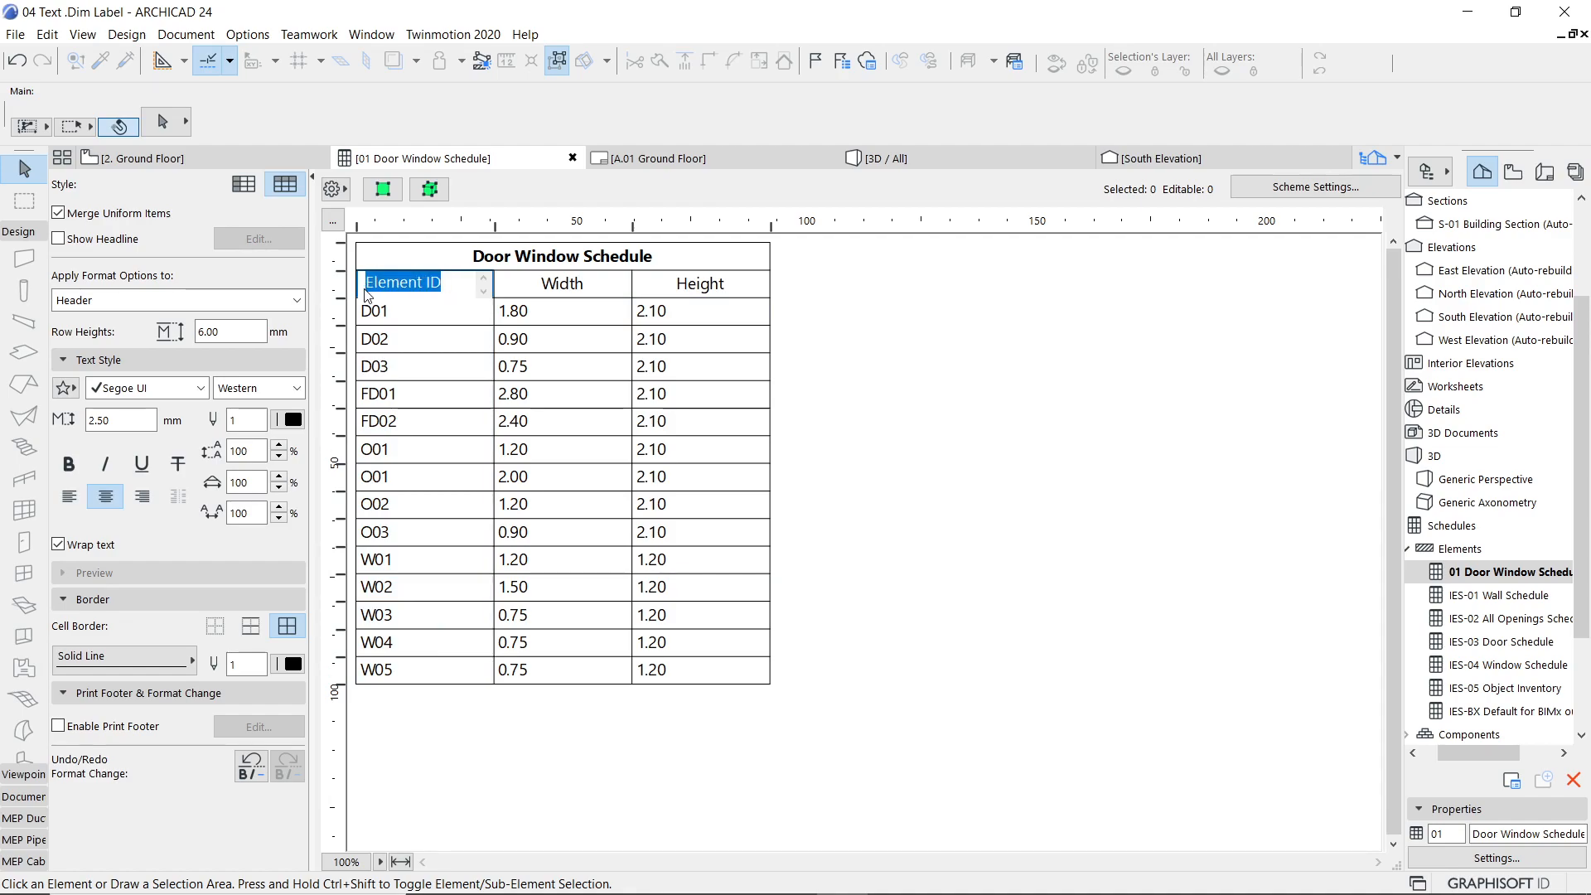
{"action": "type", "text": "Name"}
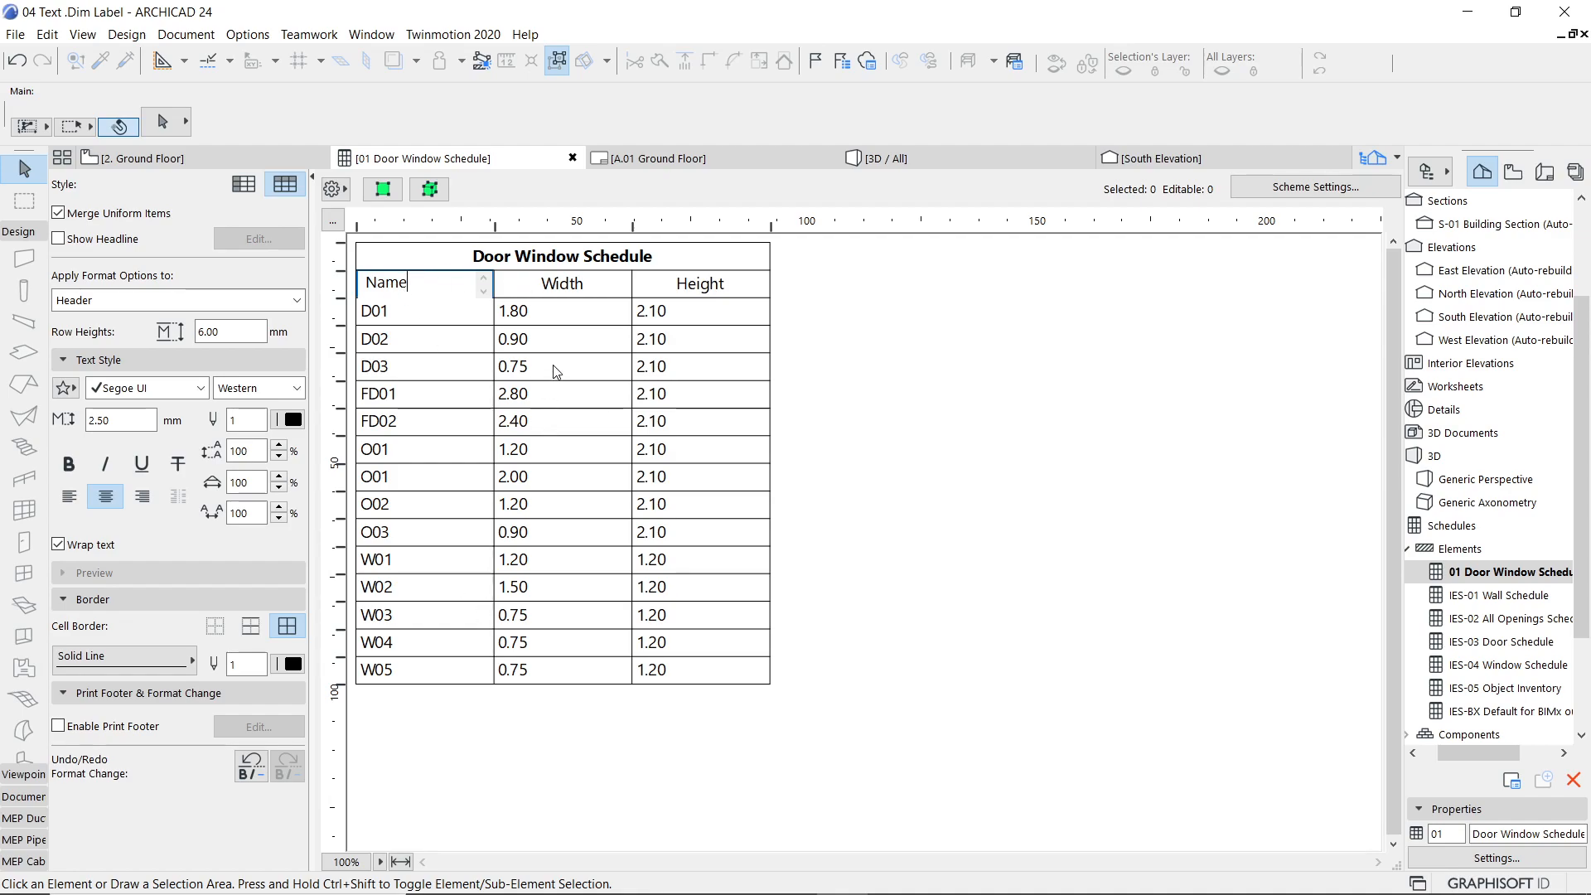
{"action": "left_click", "coordinate": [417, 322]}
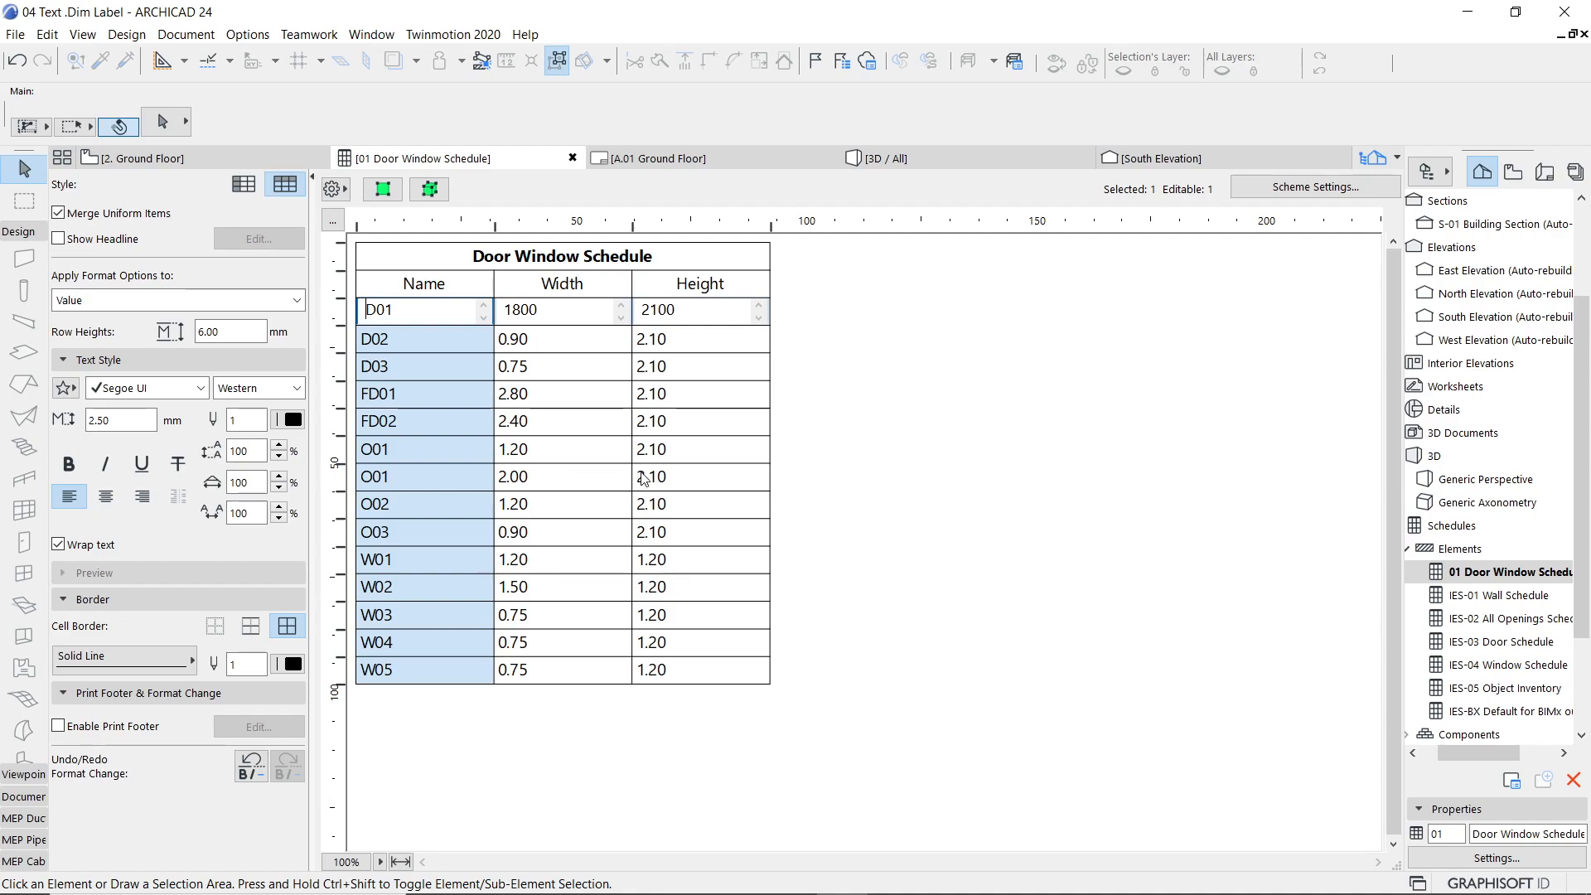
Locate the 2000 mm wide O01 opening from the schedule on the ground floor plan
{"action": "left_click", "coordinate": [378, 478]}
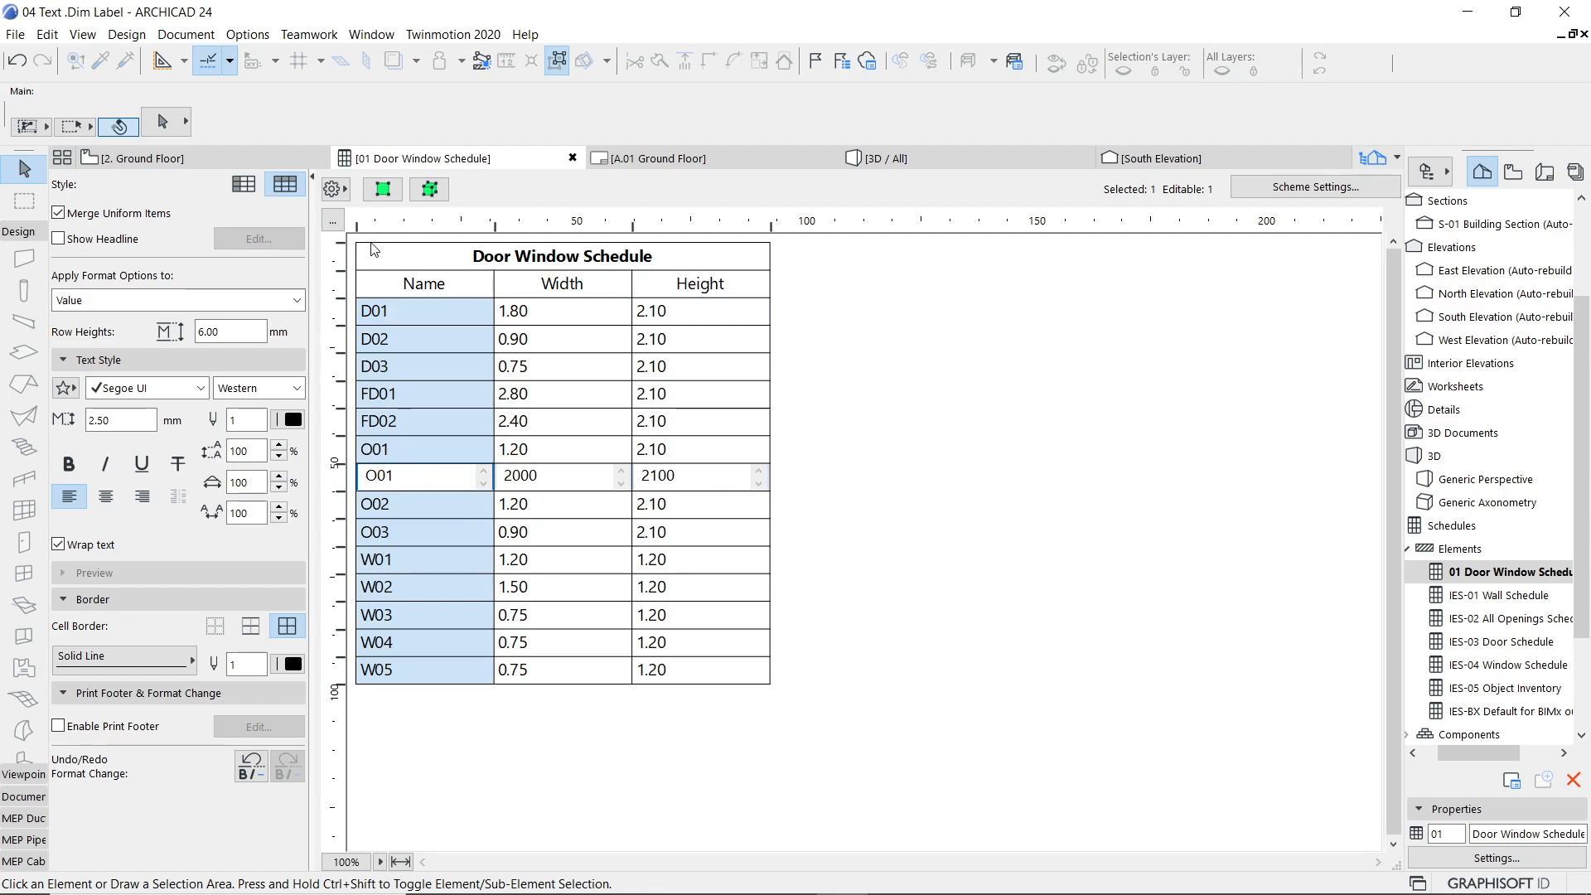
{"action": "left_click", "coordinate": [383, 201]}
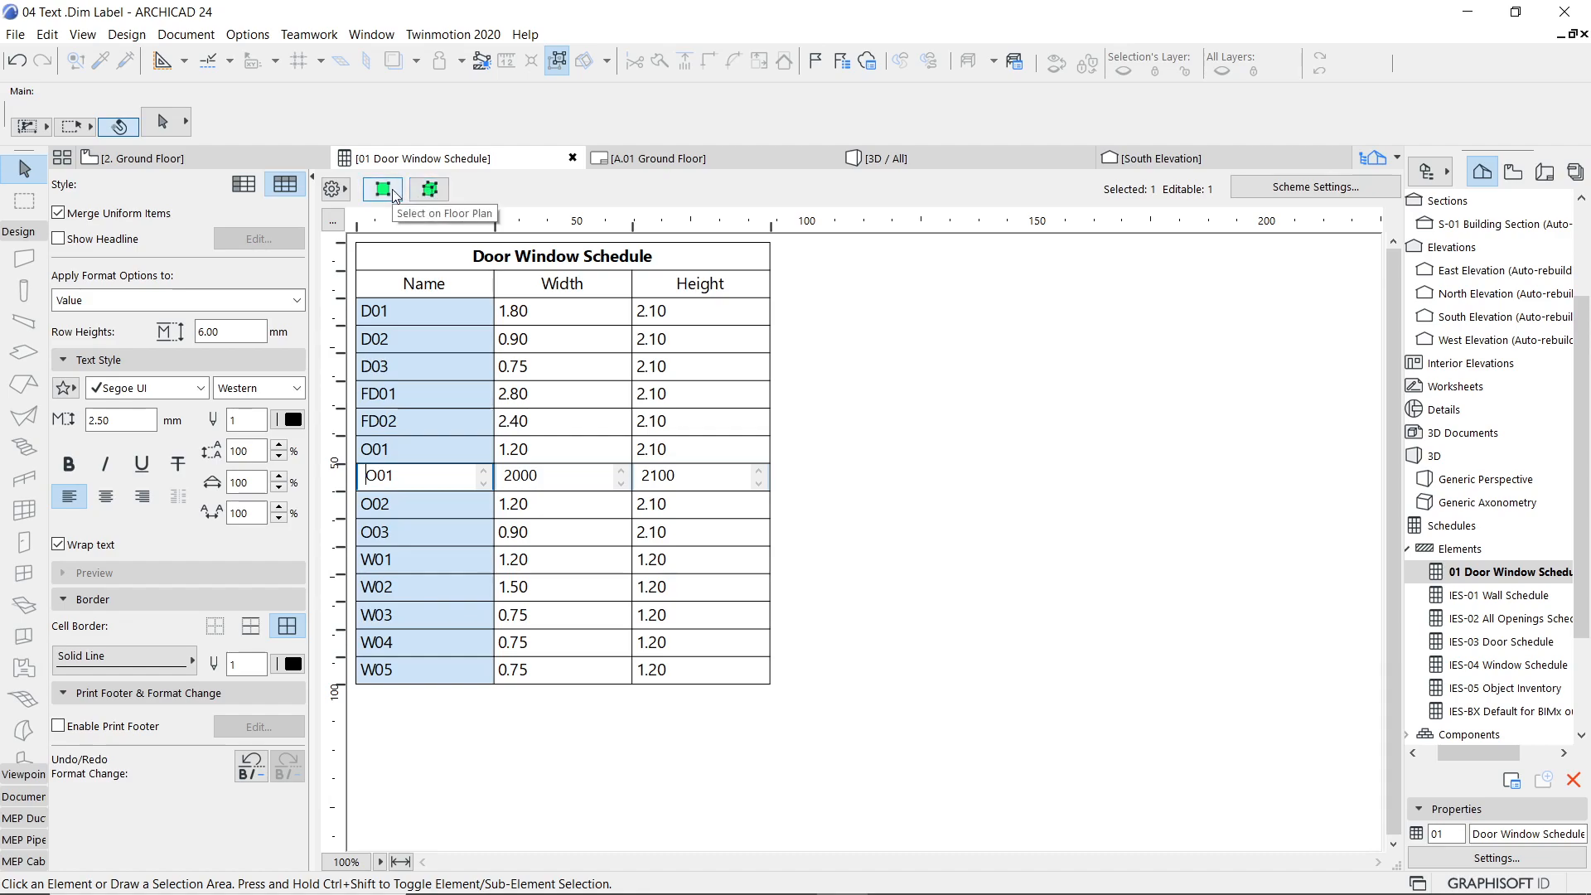
{"action": "left_click", "coordinate": [396, 195]}
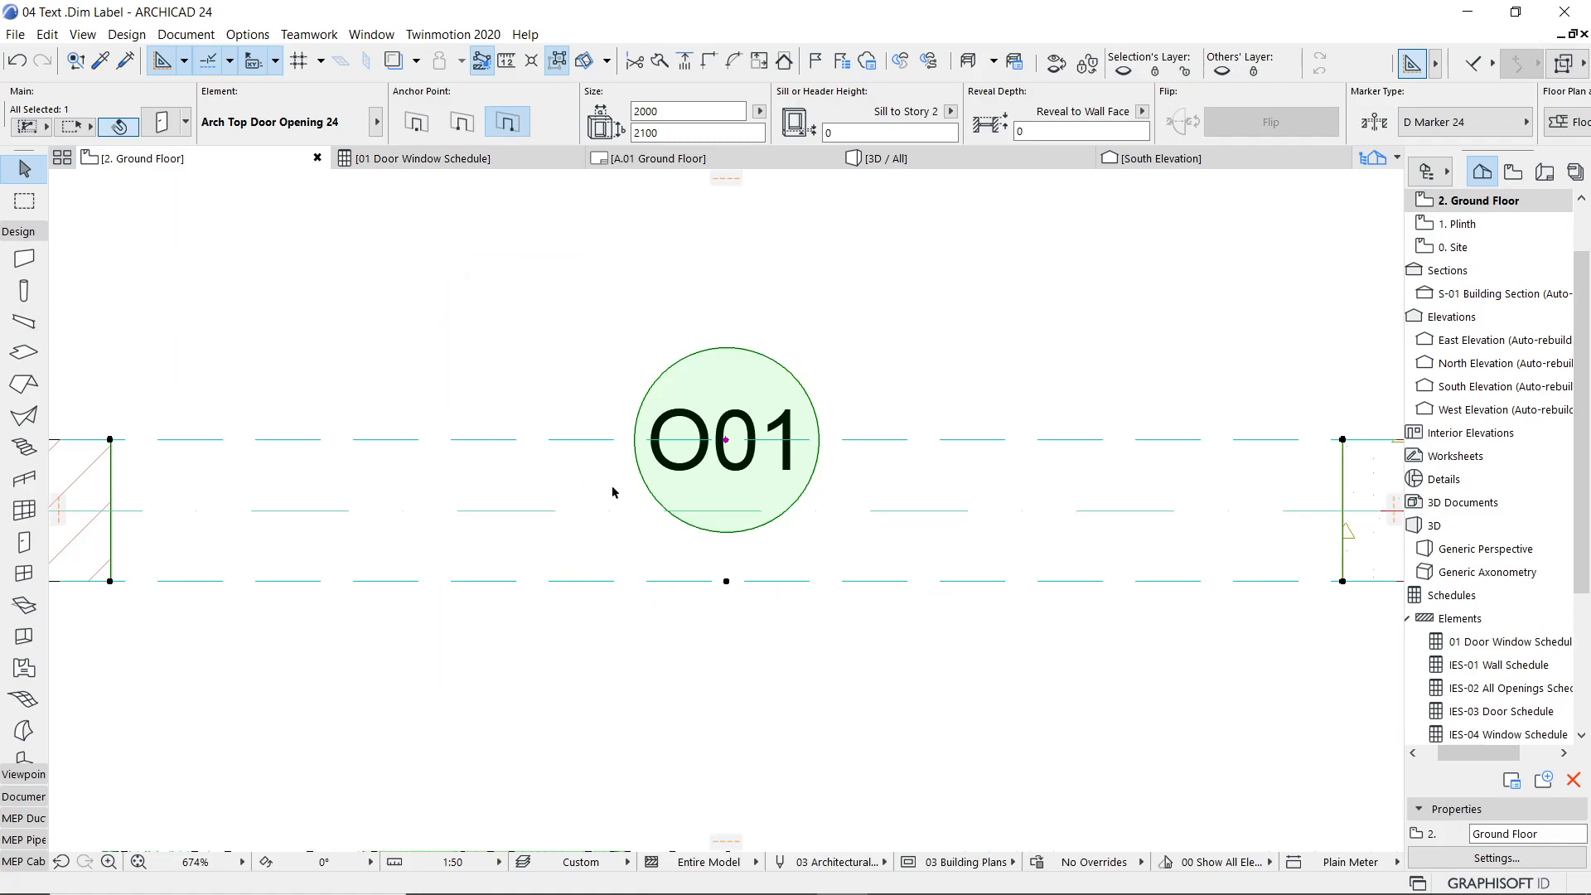
{"action": "scroll", "coordinate": [602, 487], "scroll_direction": "down", "scroll_amount": 5}
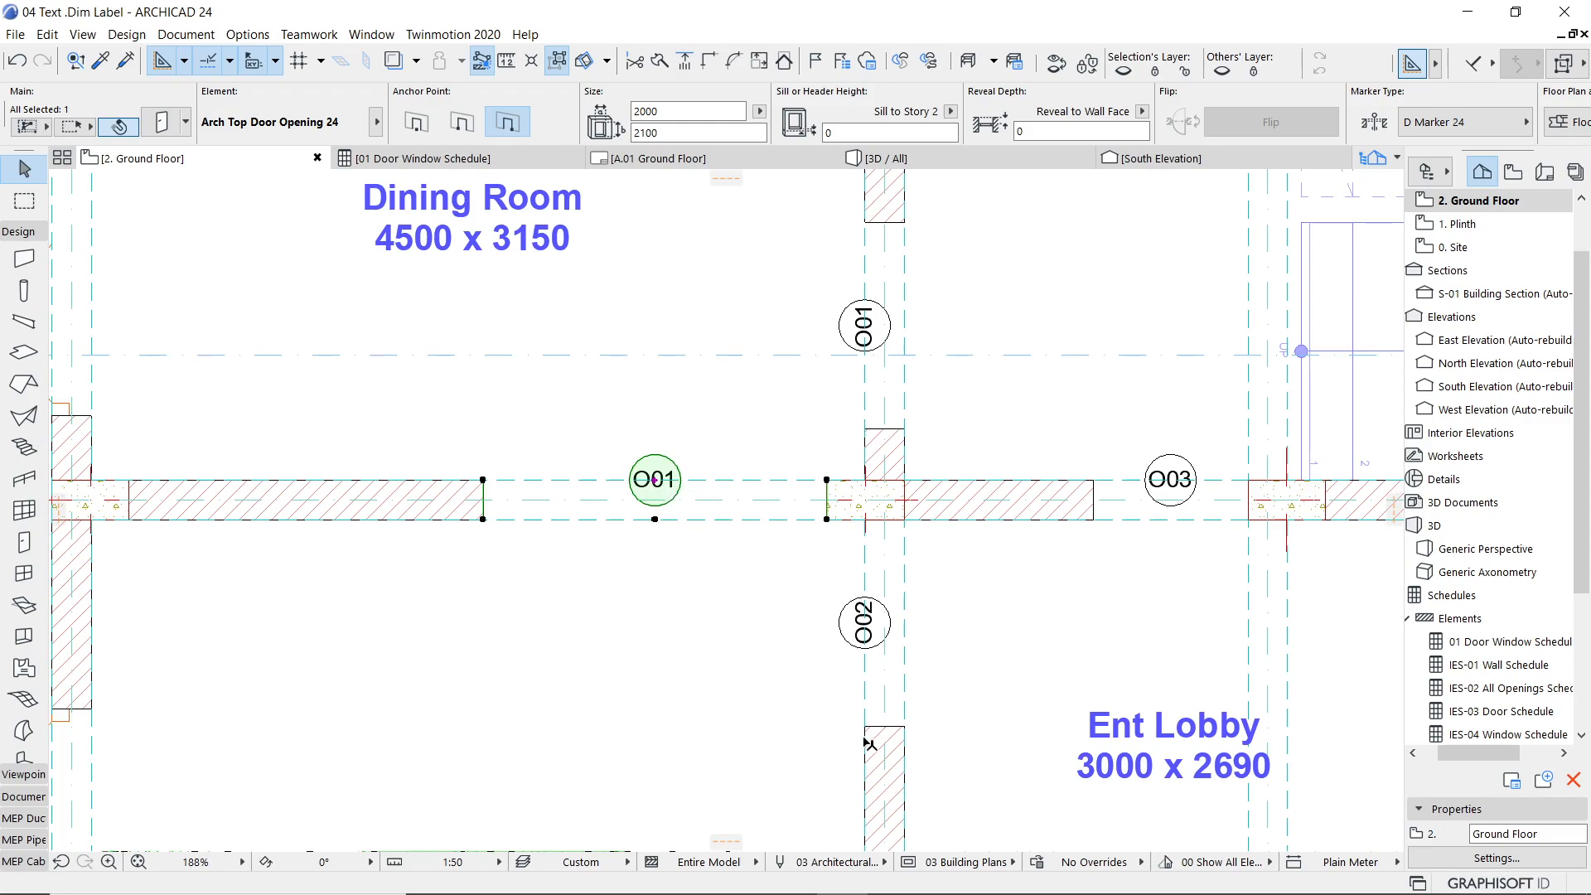
{"action": "middle_click_drag", "start_coordinate": [833, 539], "coordinate": [594, 606]}
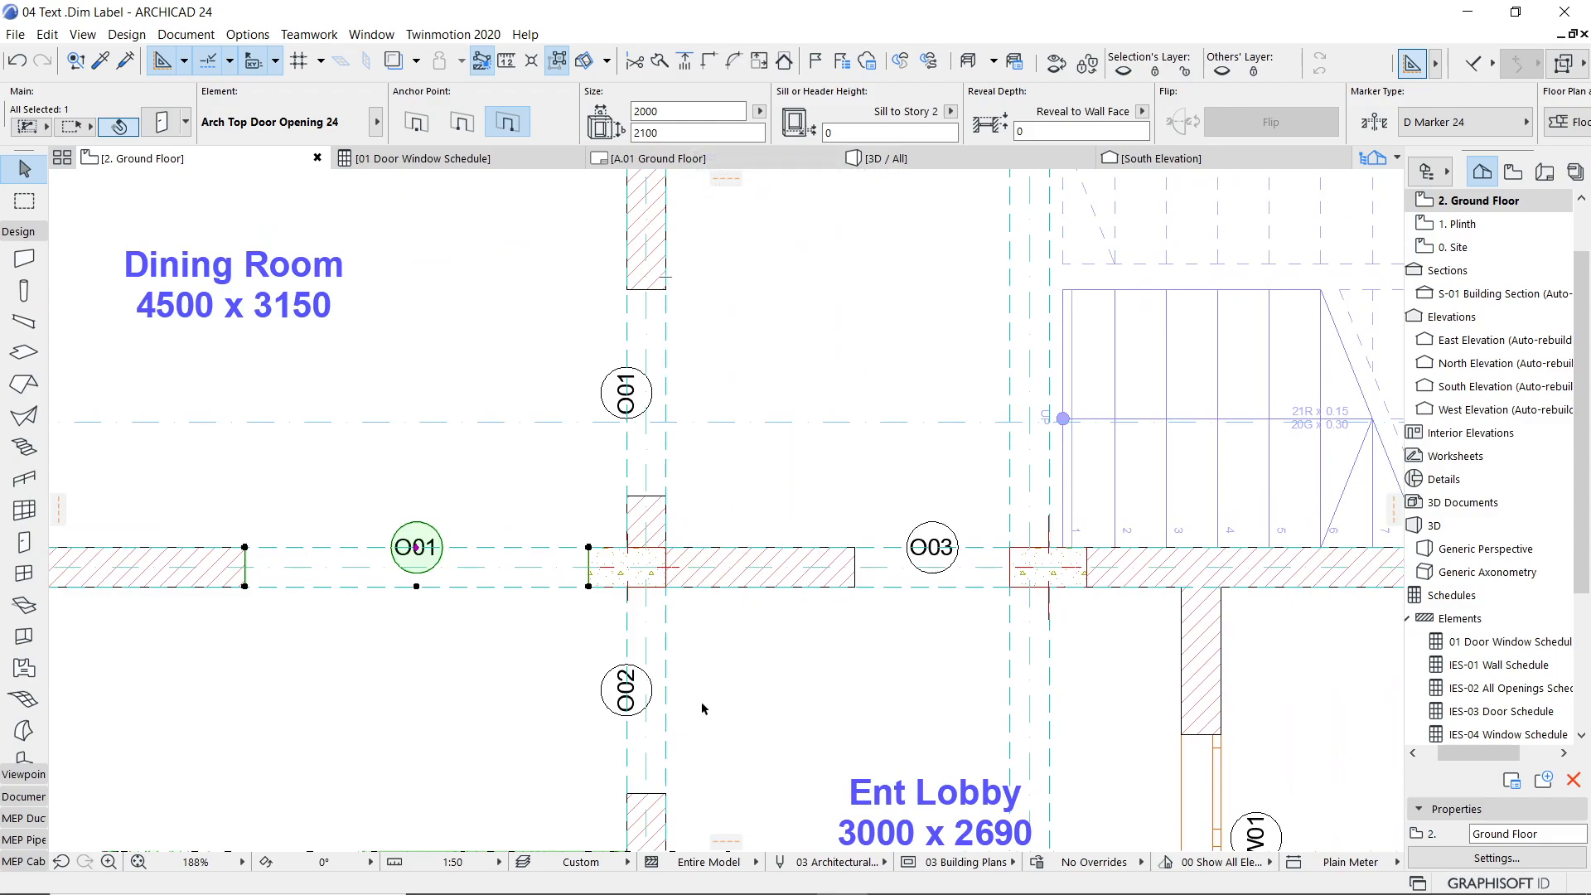
Measure the widths of the O02 opening and the O01 opening beside the Dining Room, and compare them with the schedule
{"action": "key", "text": "m"}
{"action": "left_click", "coordinate": [666, 794]}
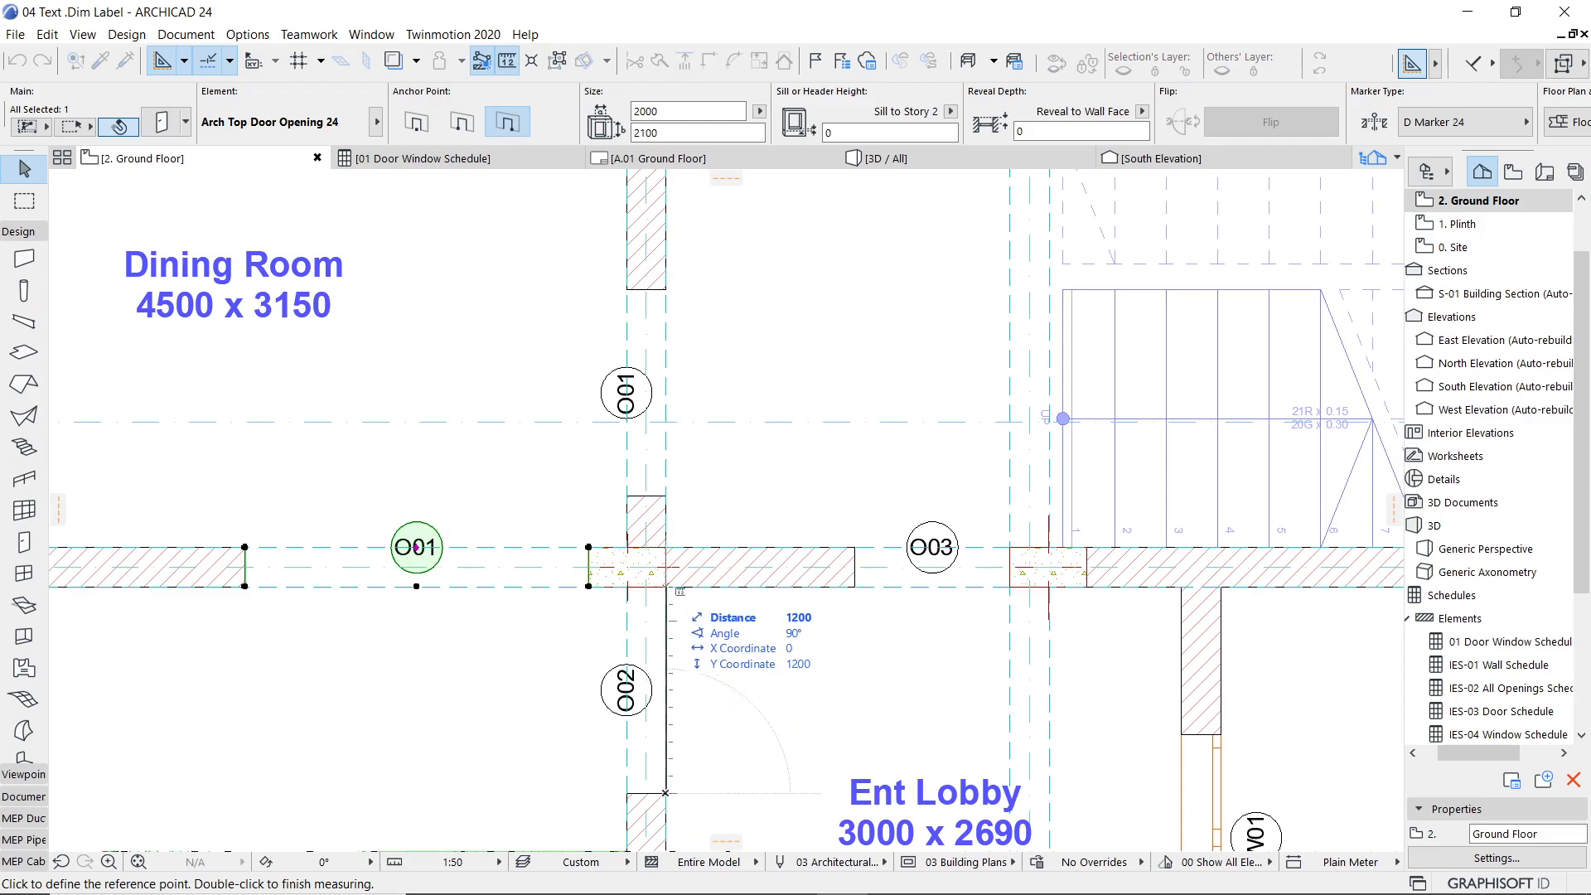
{"action": "left_click", "coordinate": [666, 496]}
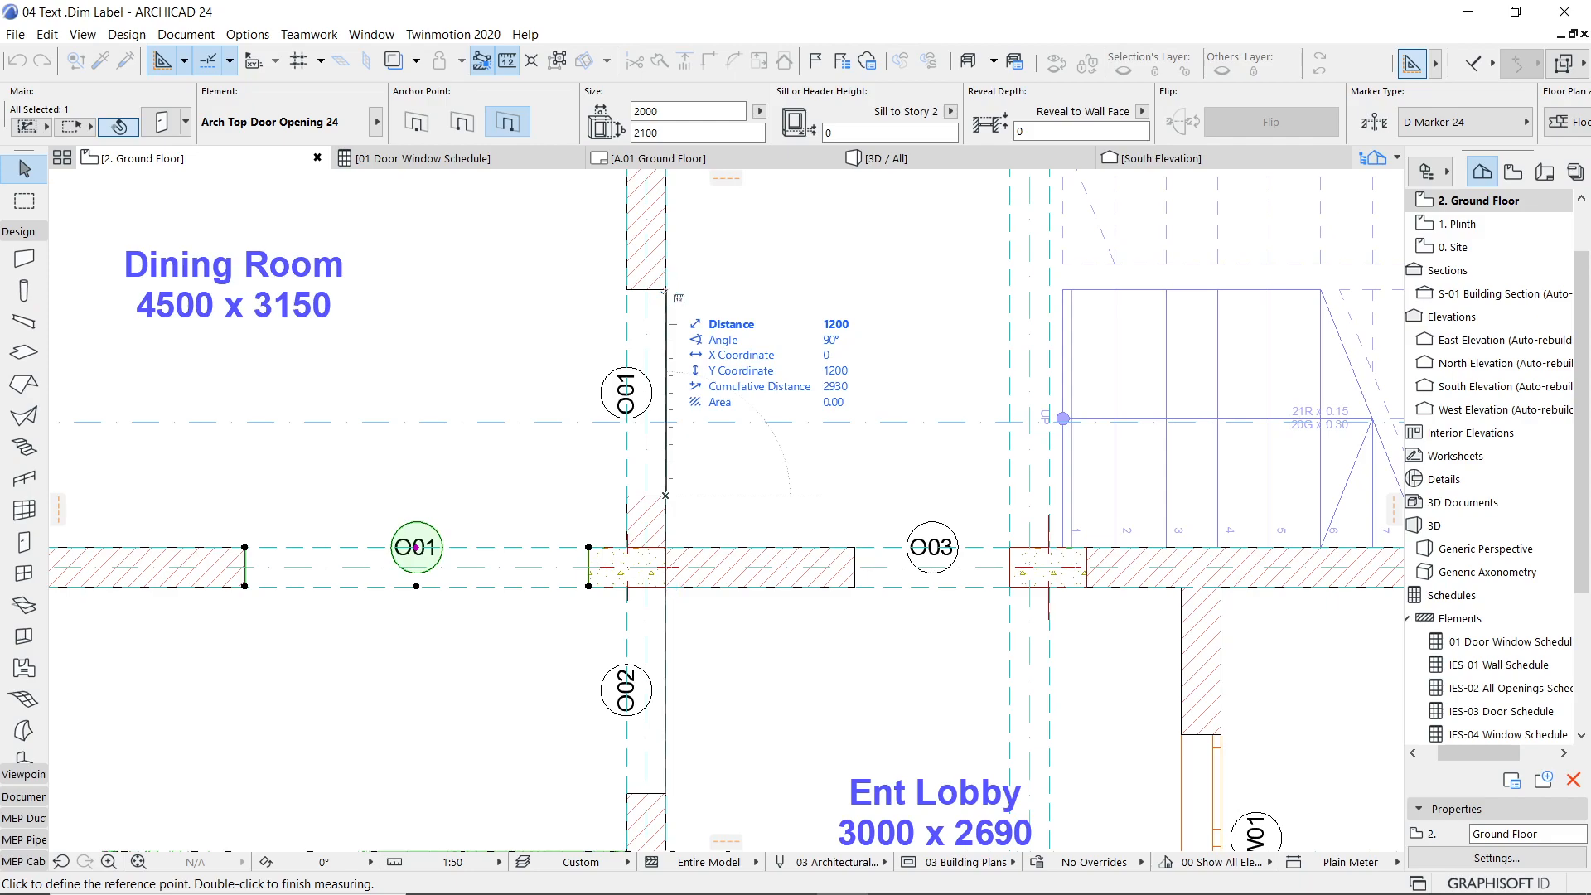
{"action": "key", "text": "Escape"}
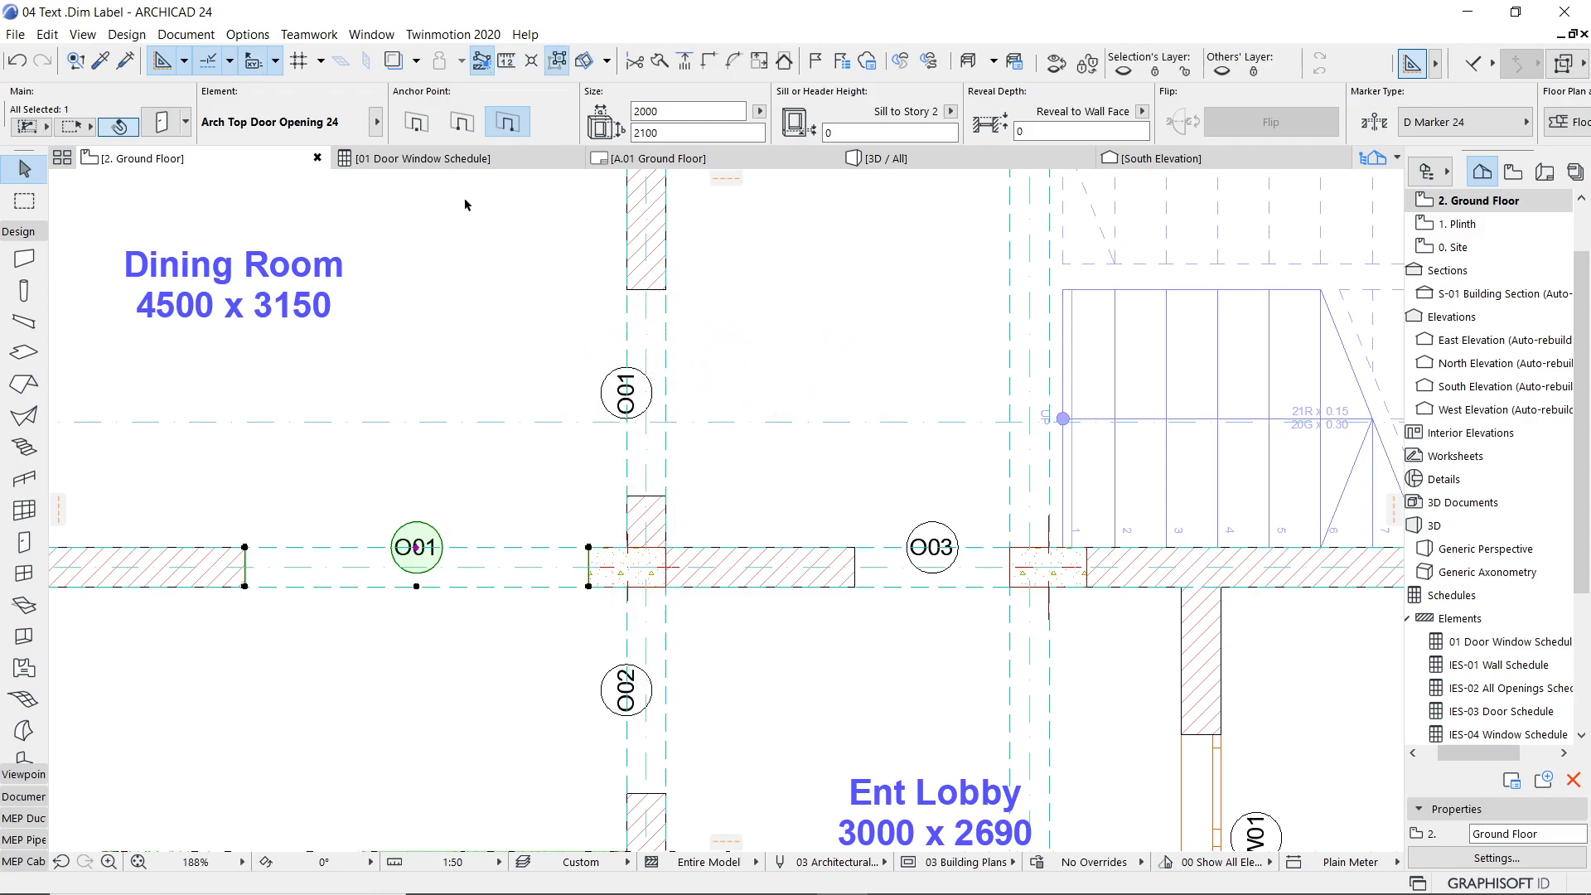
{"action": "left_click", "coordinate": [447, 160]}
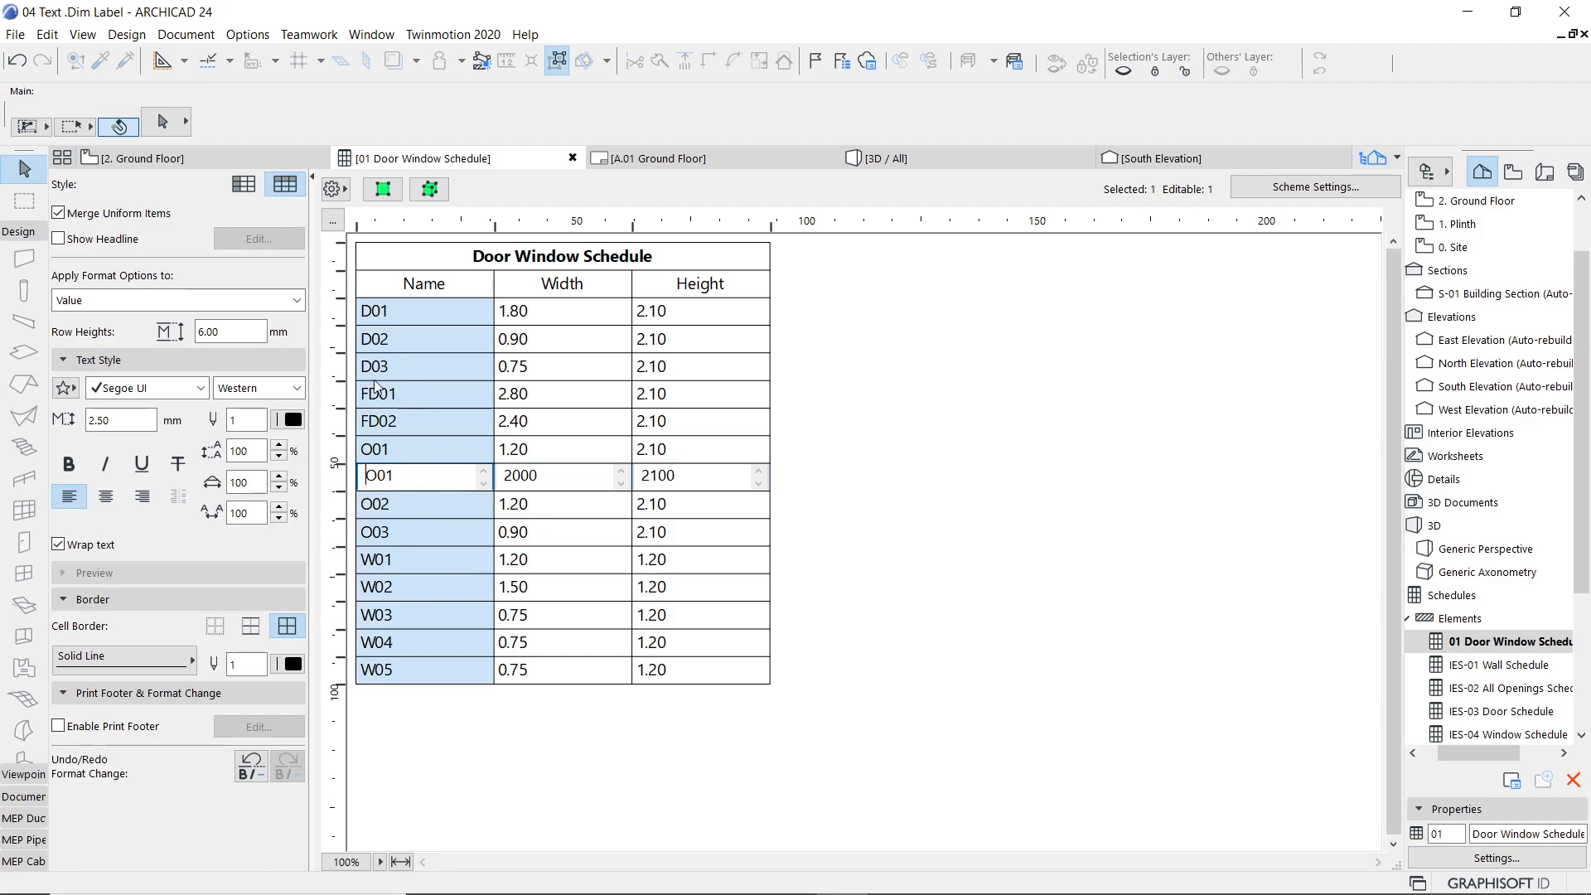
{"action": "left_click", "coordinate": [229, 151]}
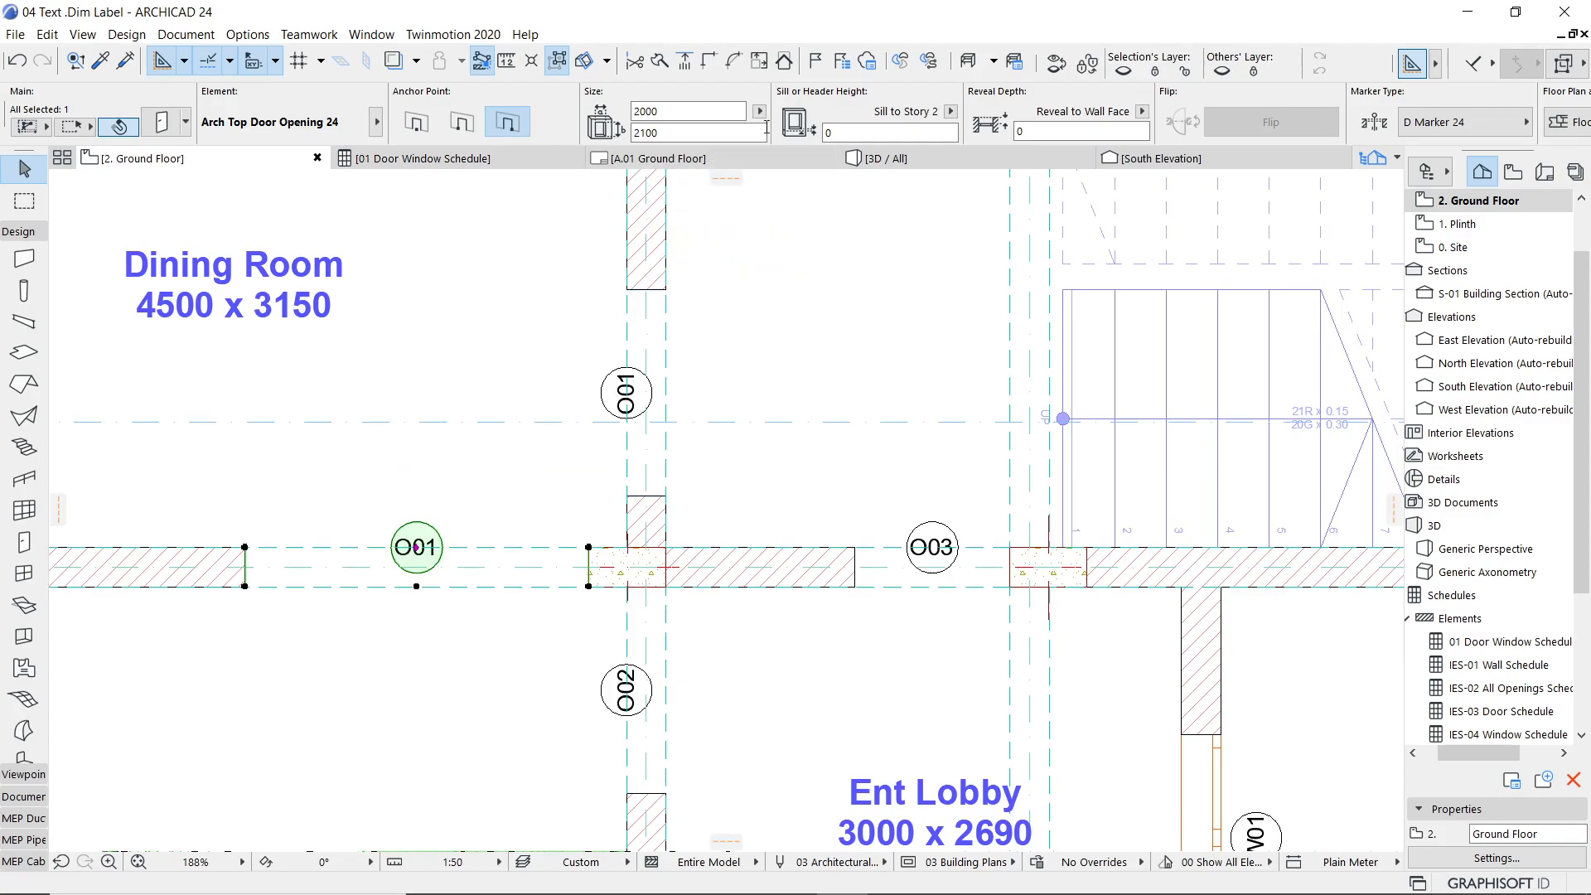
Change the ID of the 1.20 wide O01 opening to O02 in the schedule and reapply the merging of uniform items
{"action": "left_click", "coordinate": [414, 159]}
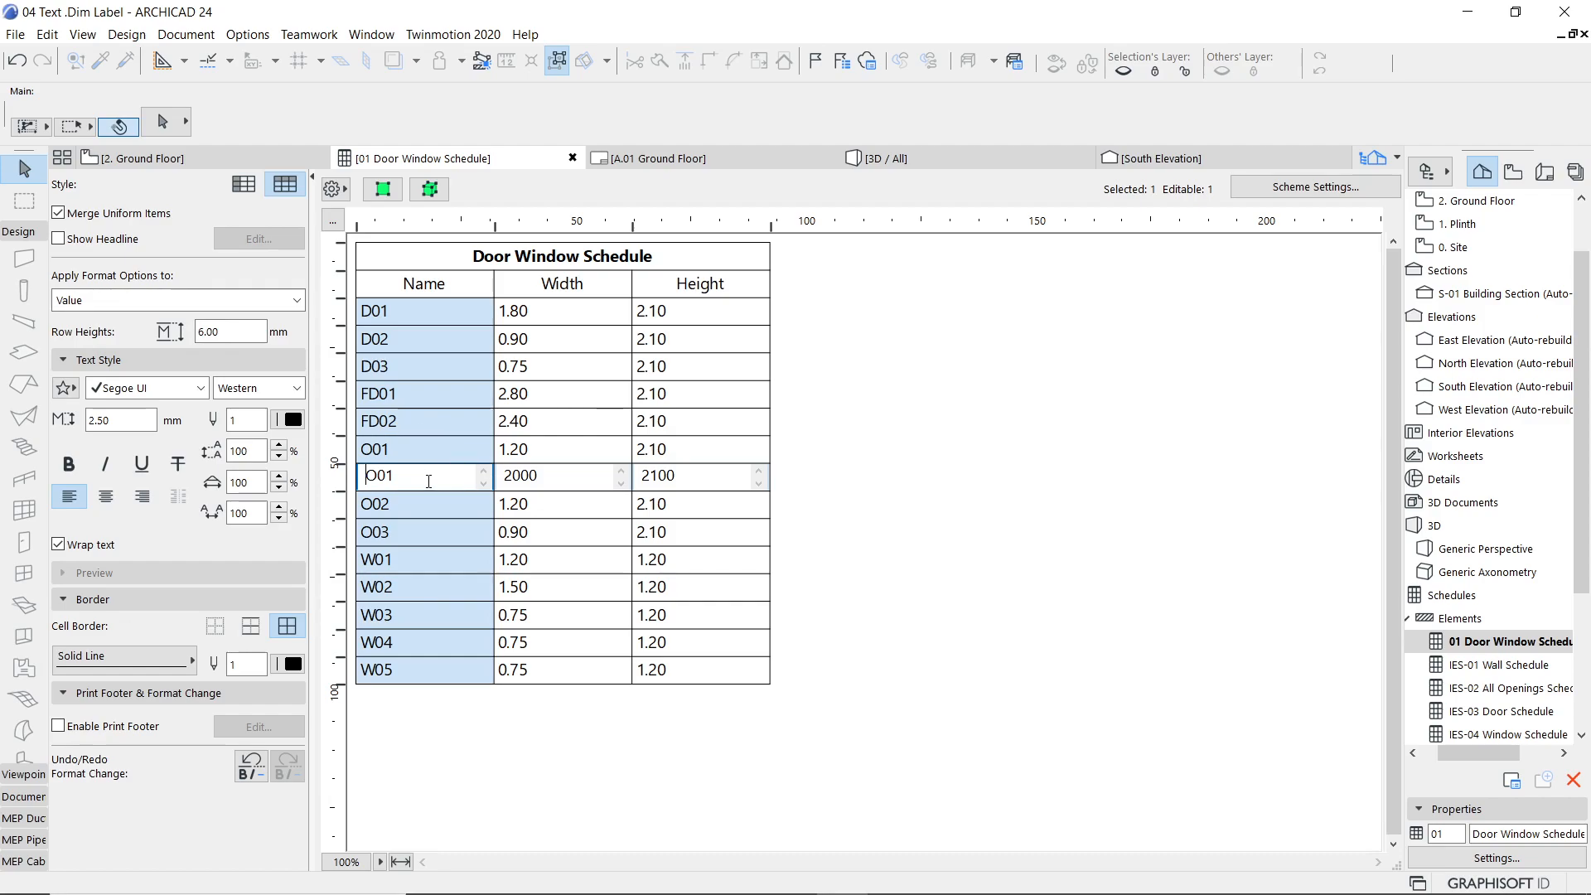
{"action": "left_click", "coordinate": [392, 450]}
{"action": "left_click_drag", "start_coordinate": [387, 449], "coordinate": [400, 447]}
{"action": "type", "text": "2"}
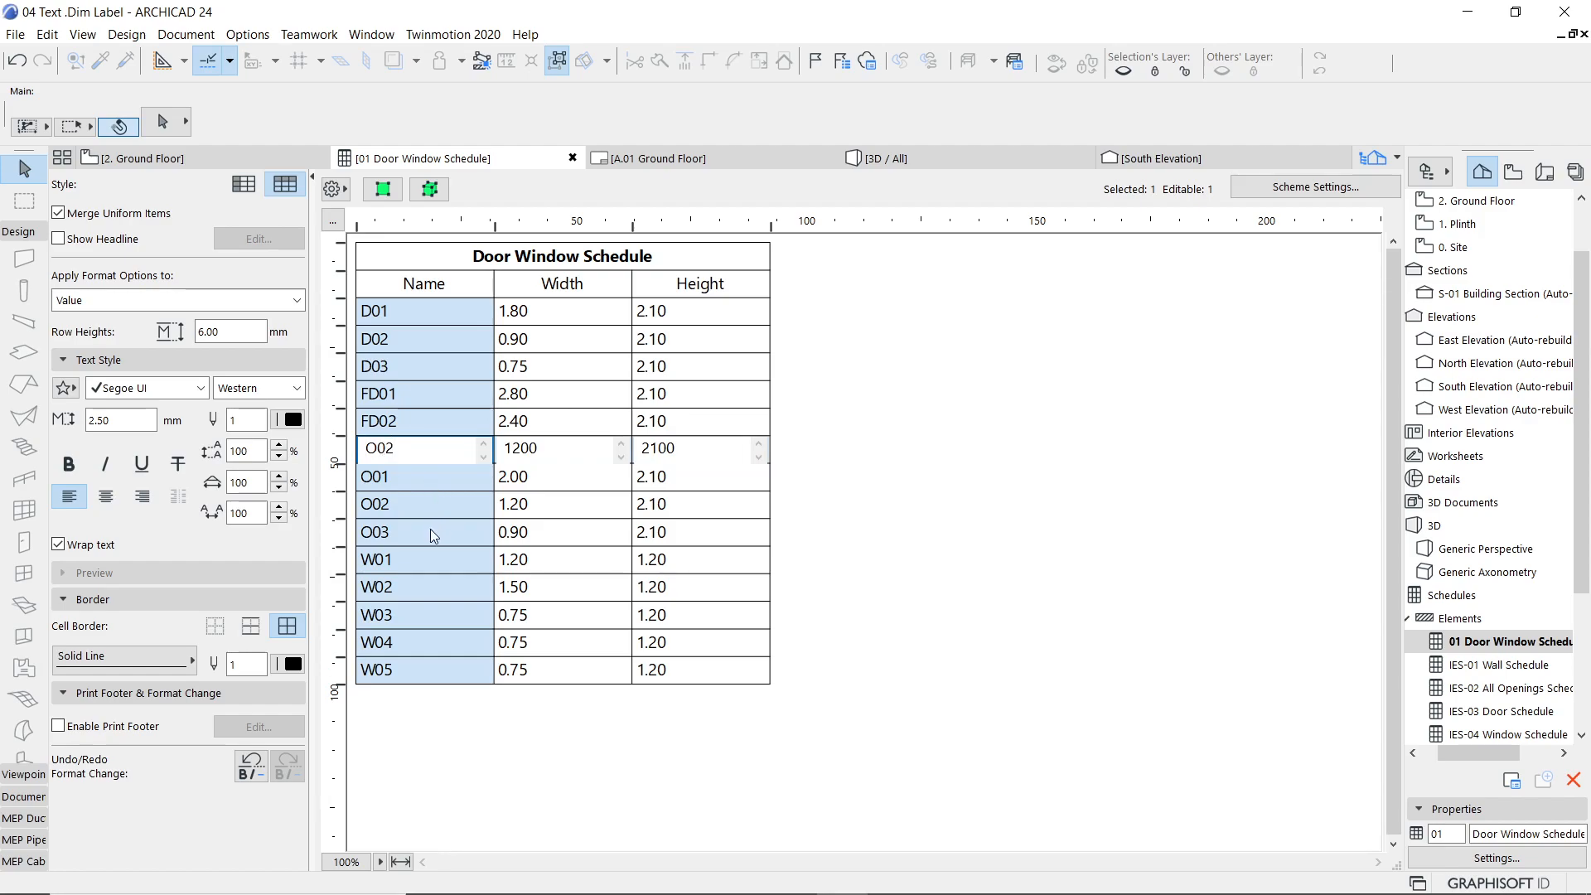
{"action": "left_click", "coordinate": [405, 504]}
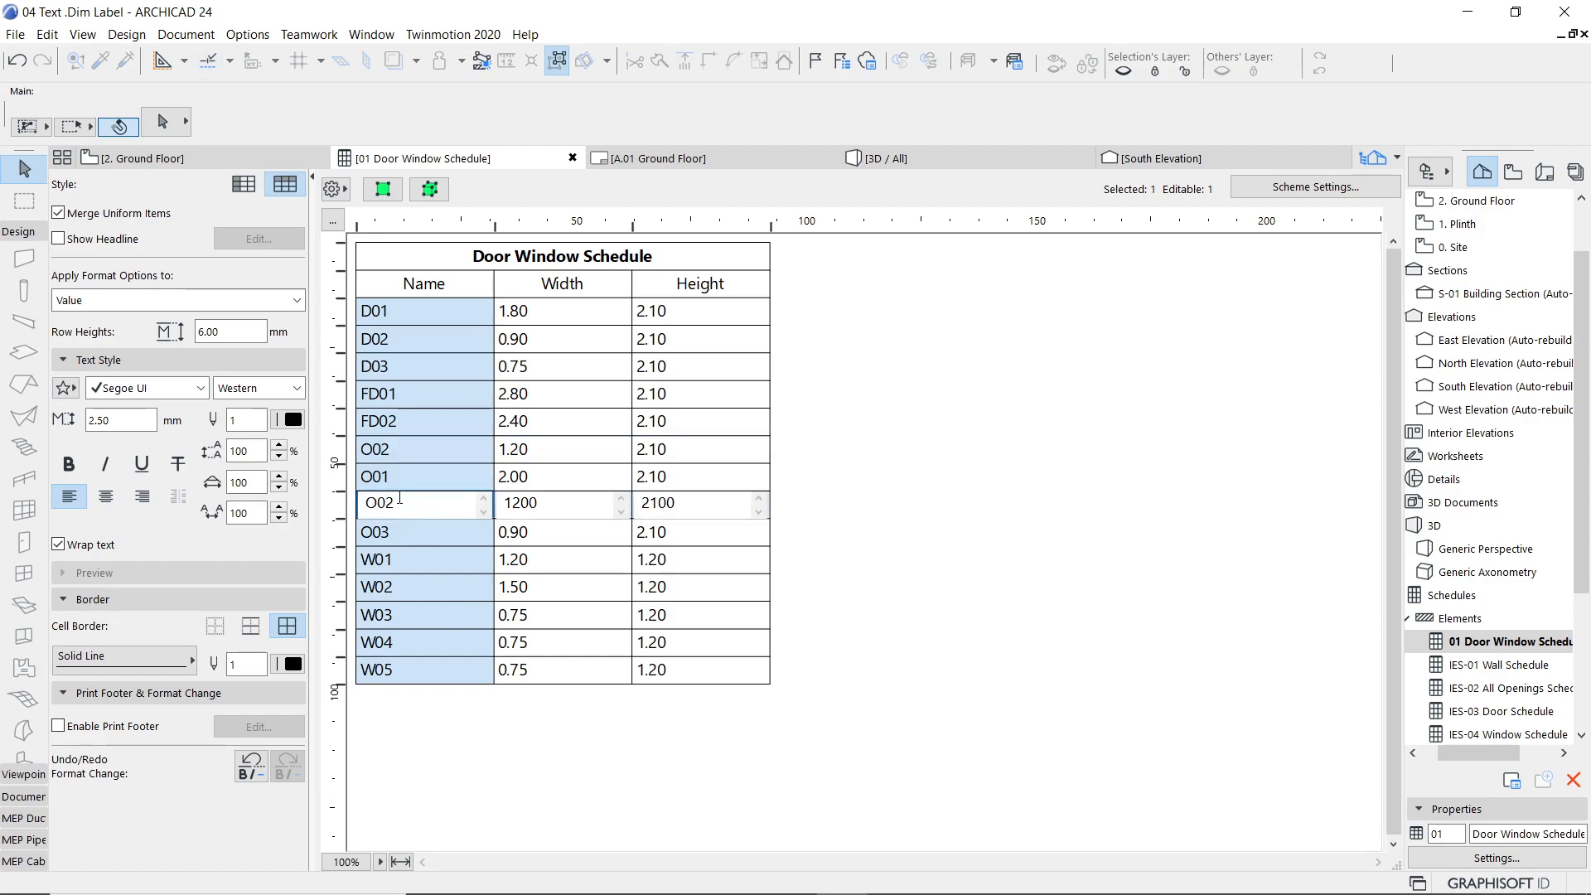
{"action": "left_click", "coordinate": [59, 213]}
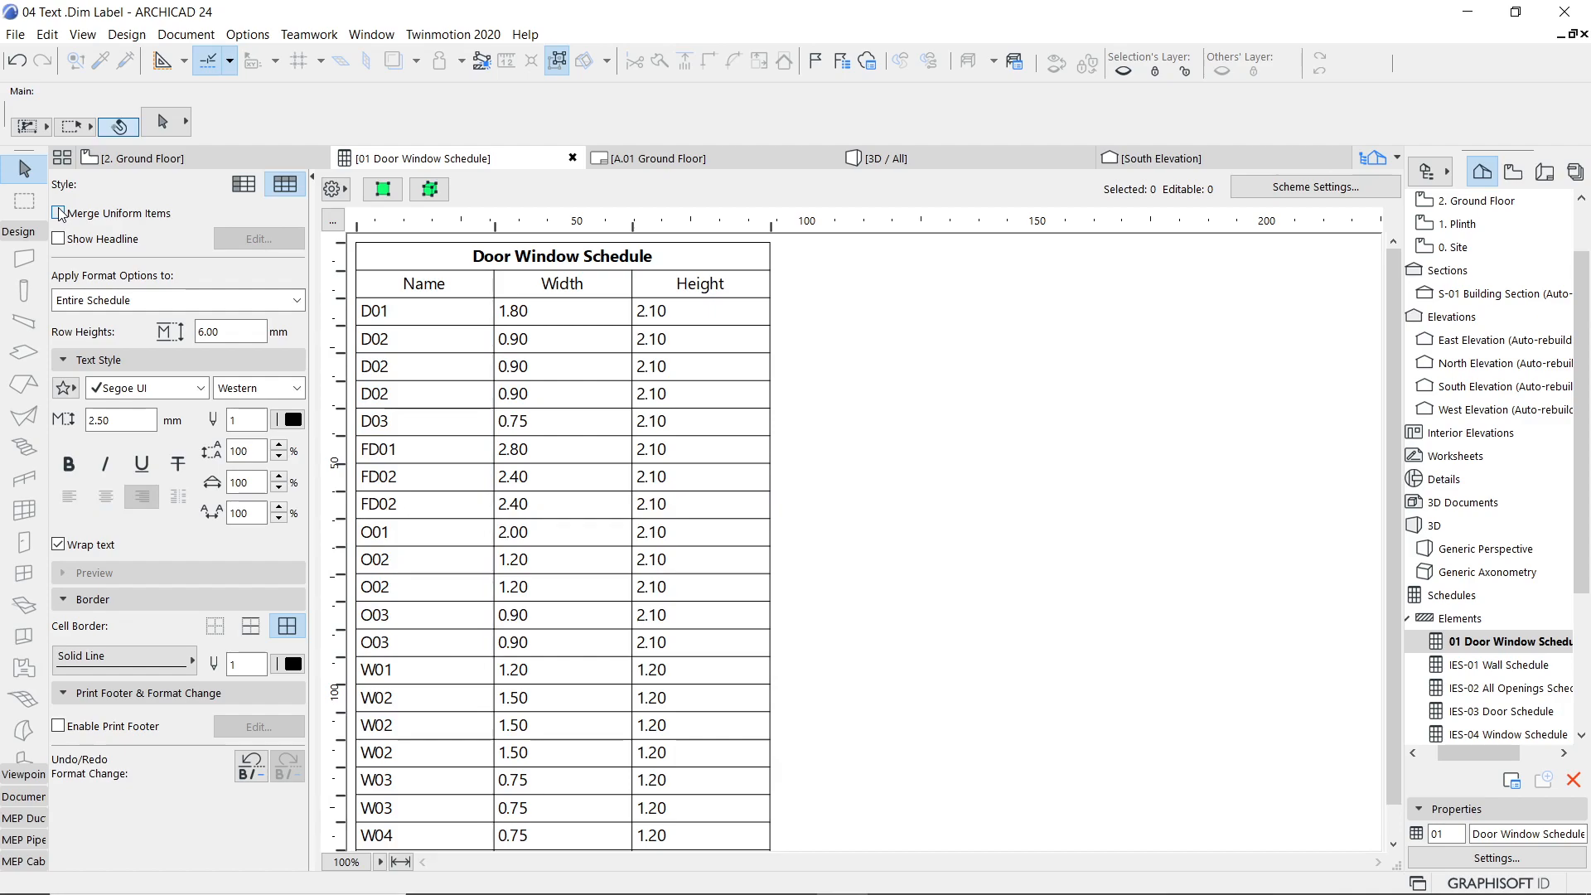
{"action": "left_click", "coordinate": [59, 214]}
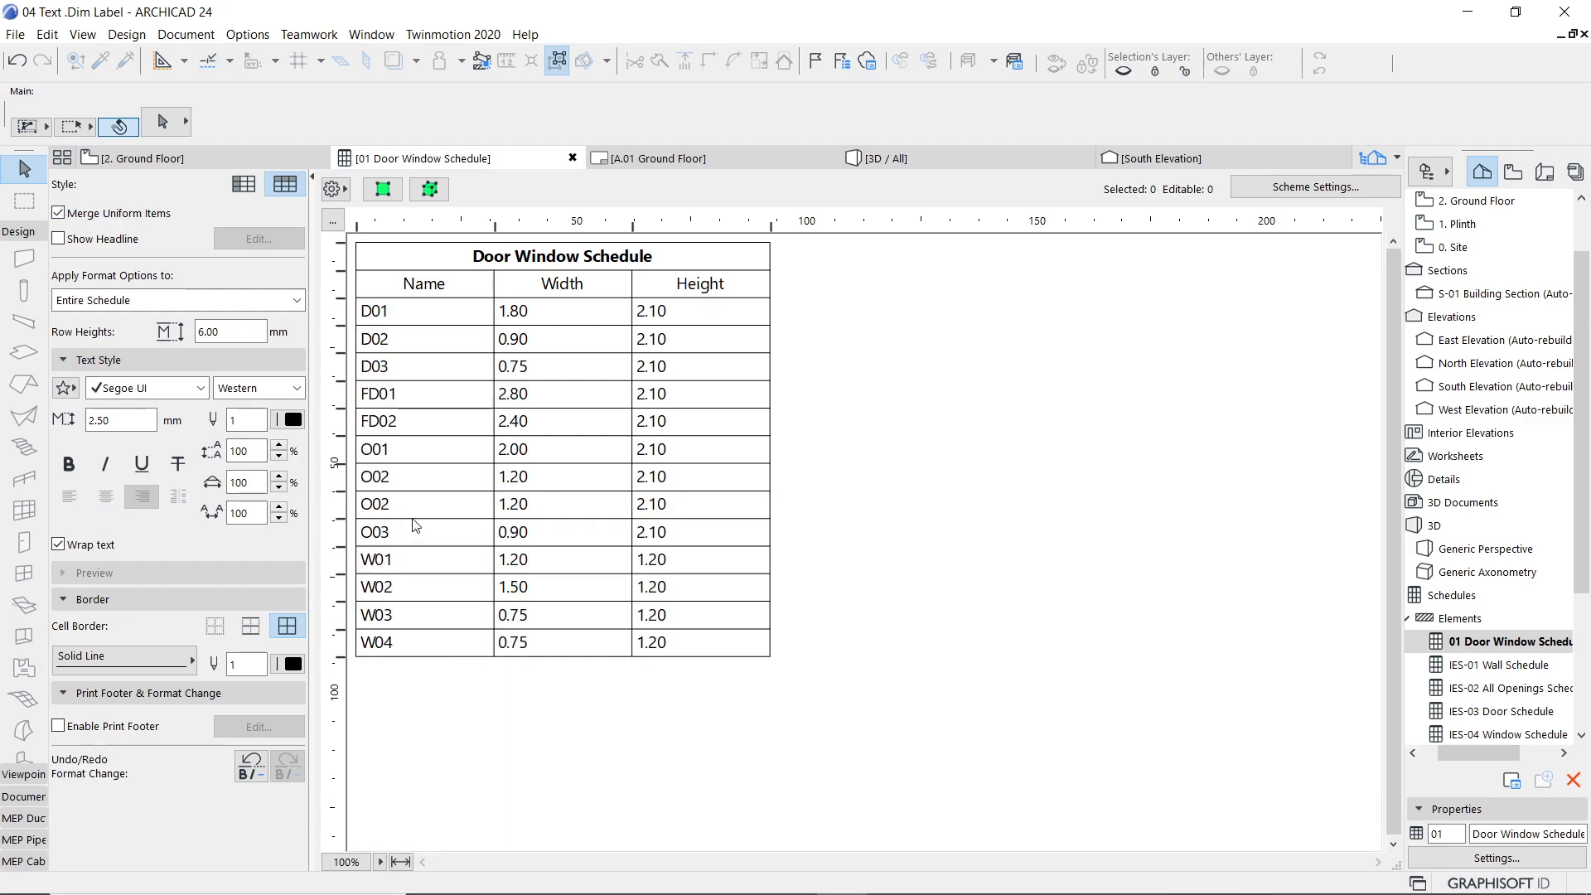